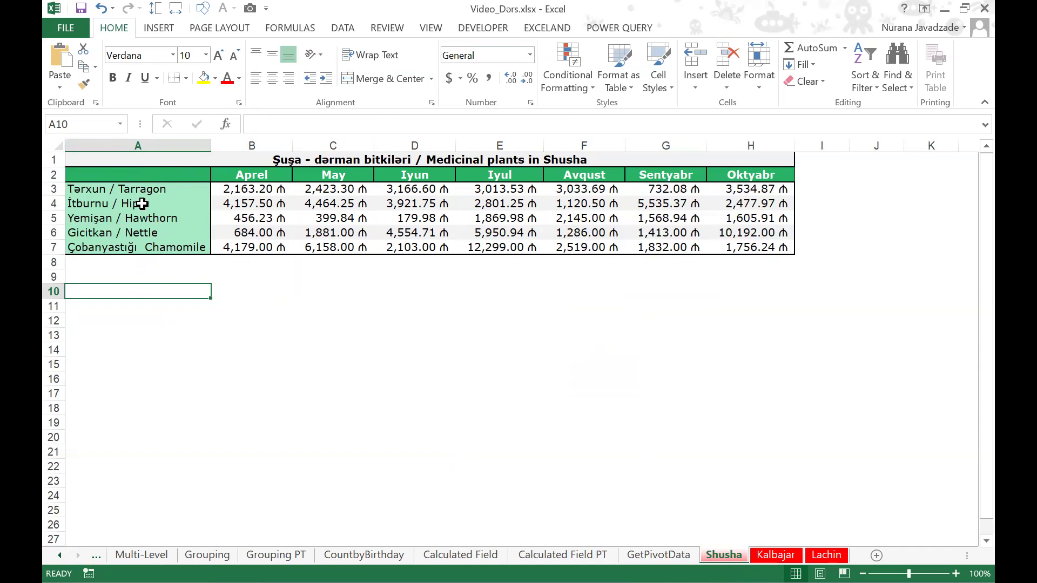
Step: Examine the plant names, month headers and amounts in the tables on the Shusha, Kalbajar and Lachin sheets
drag(148, 189, 153, 250)
click(330, 305)
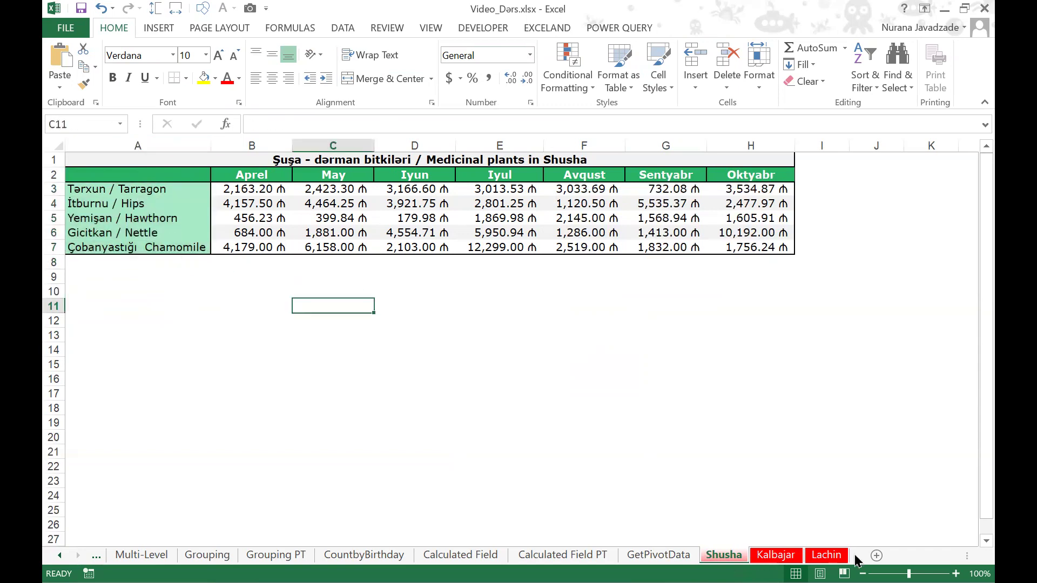
click(775, 554)
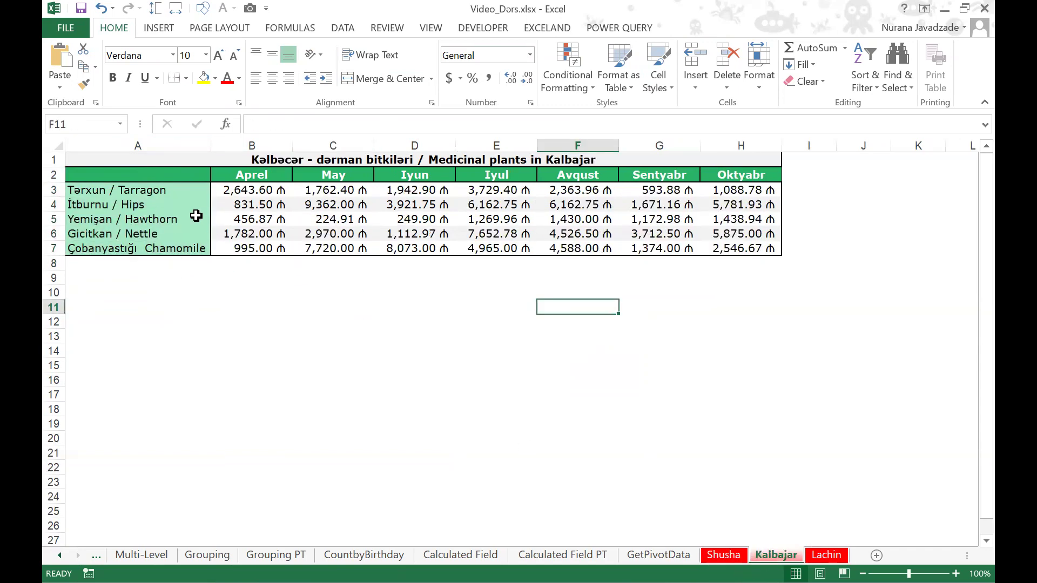
key(ctrl+Page_Down)
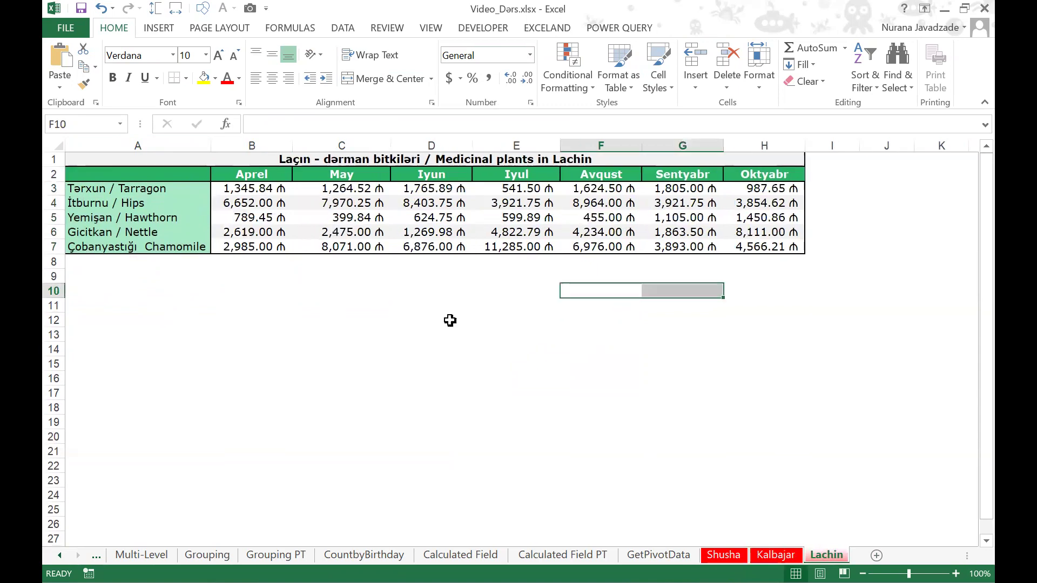
drag(135, 188, 139, 246)
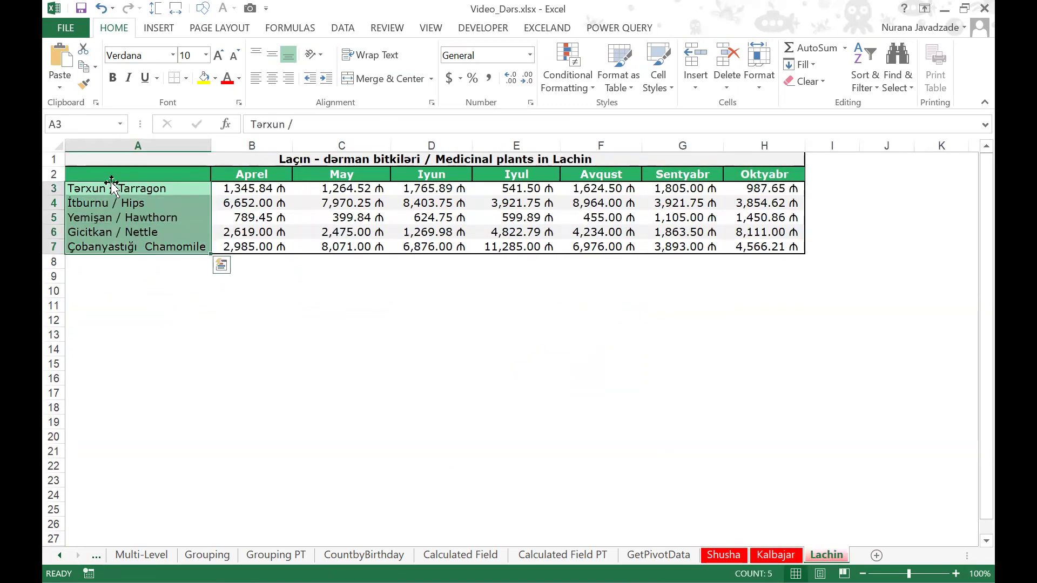
drag(241, 174, 799, 174)
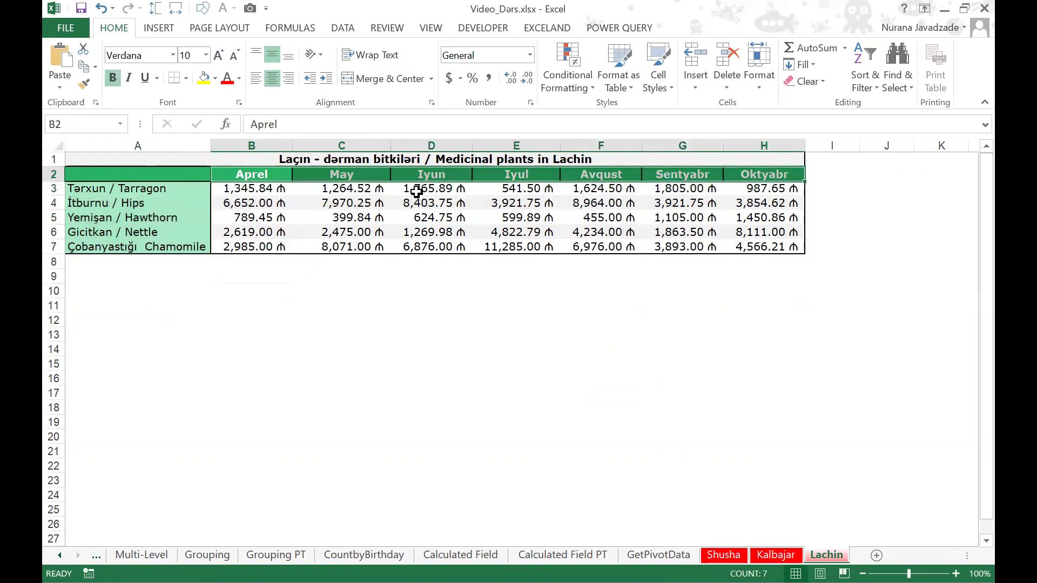
drag(237, 188, 743, 249)
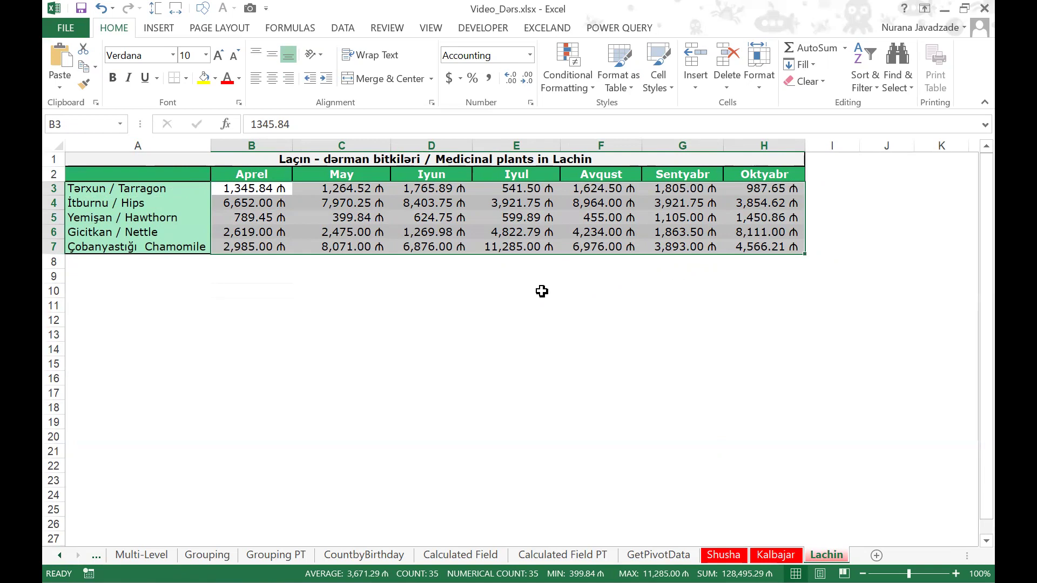
click(567, 336)
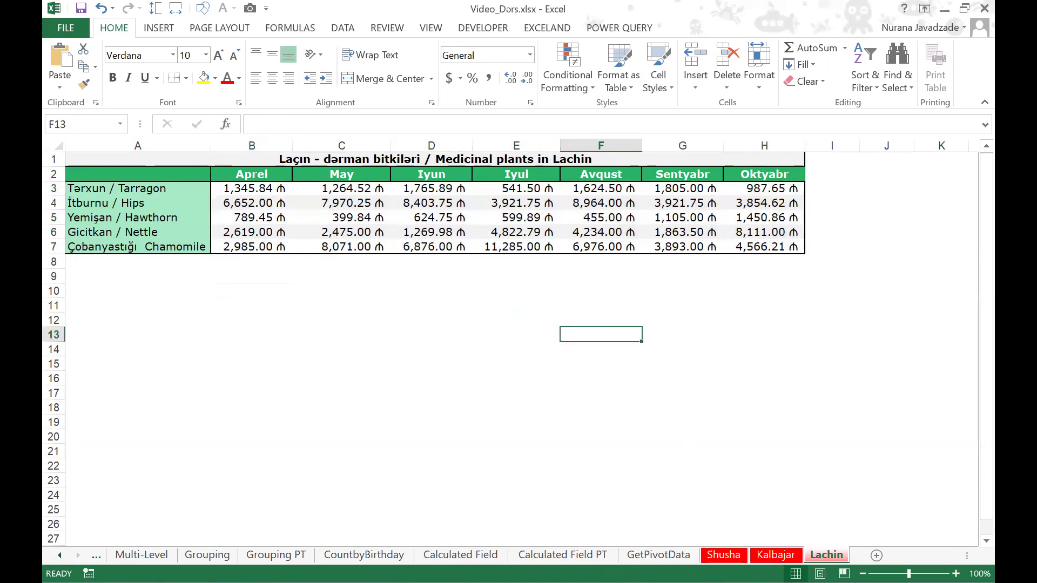
click(723, 555)
click(210, 292)
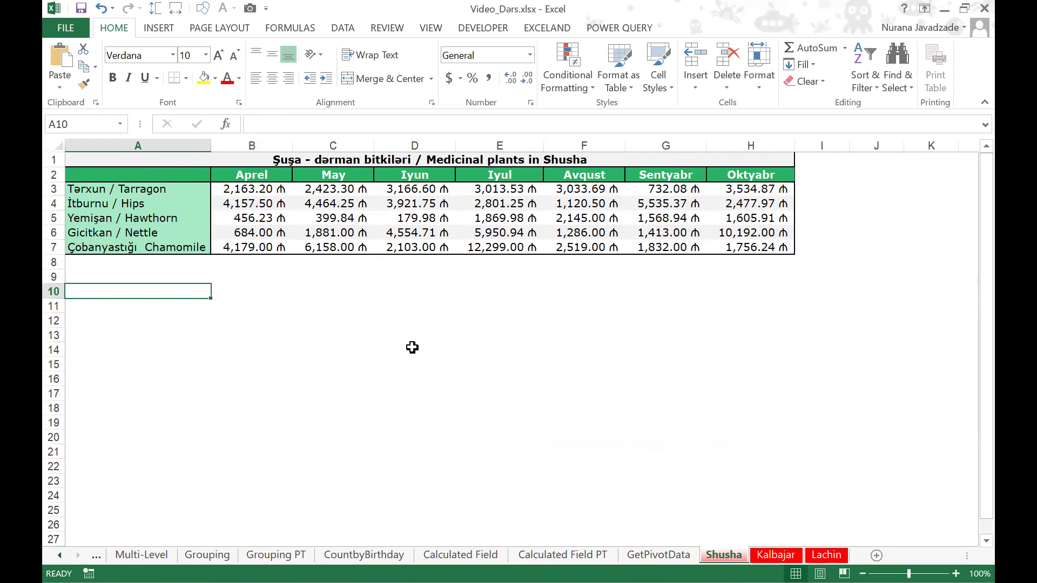
click(263, 324)
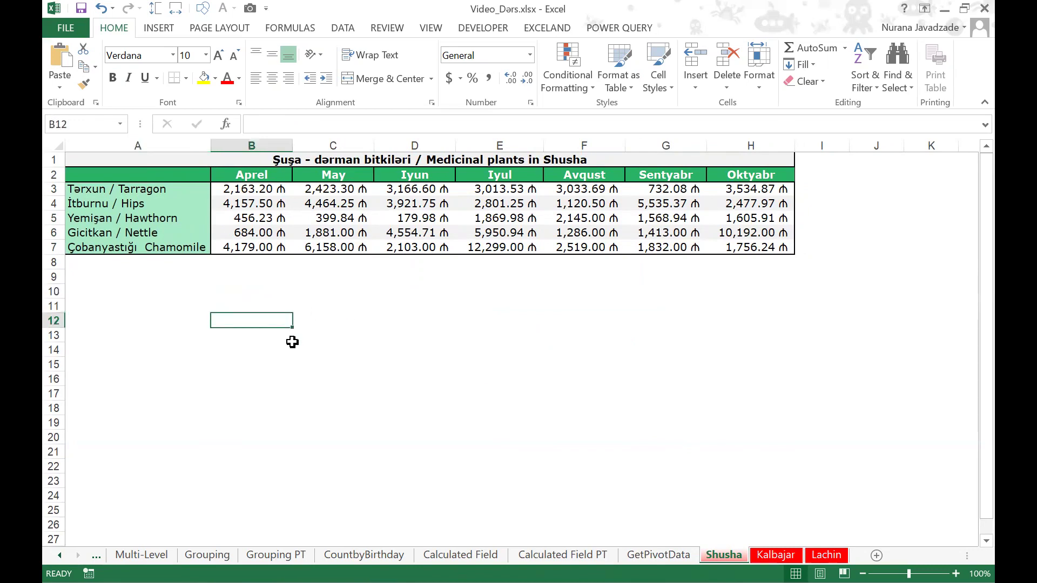
key(ctrl+v)
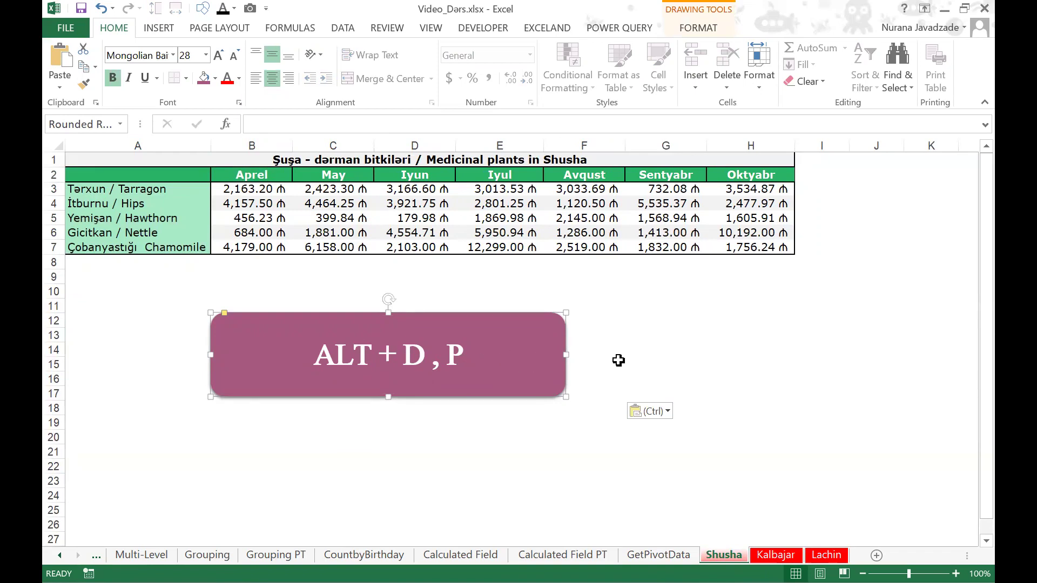
key(ctrl+d)
key(ctrl+z)
key(ctrl+z)
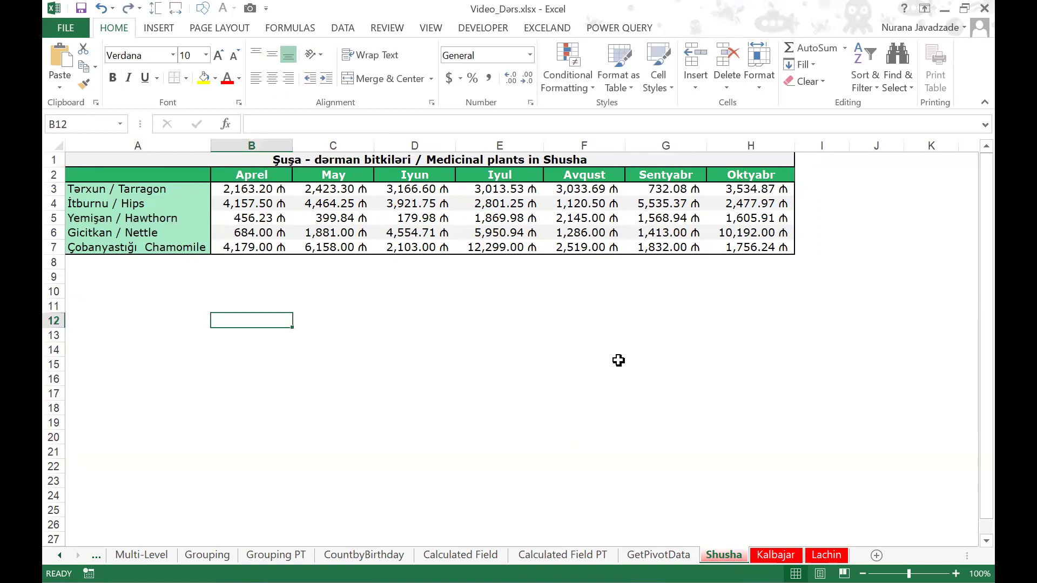
click(473, 333)
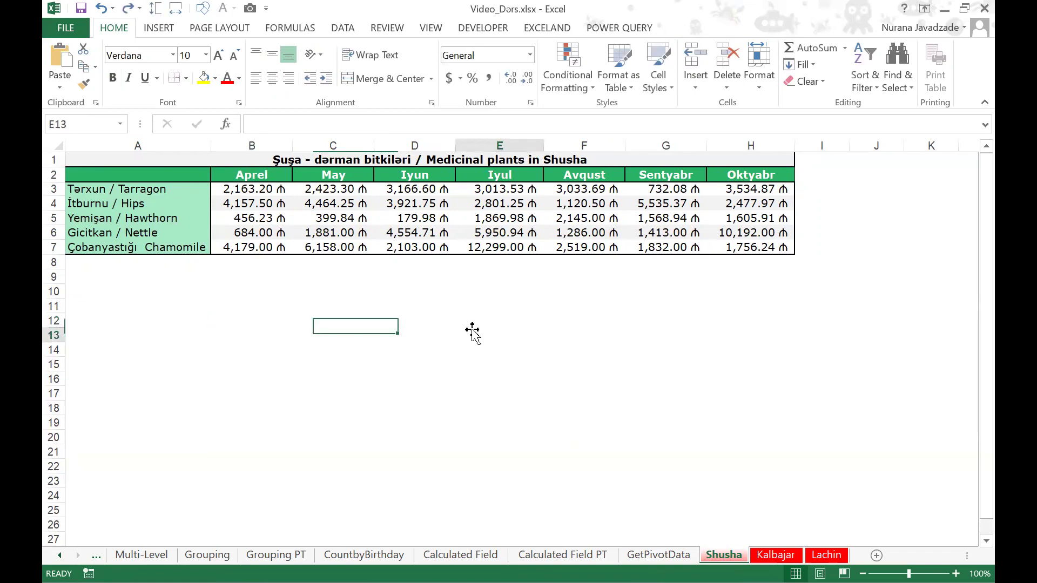
Step: Open the ribbon customization options and list the commands not in the ribbon
click(66, 28)
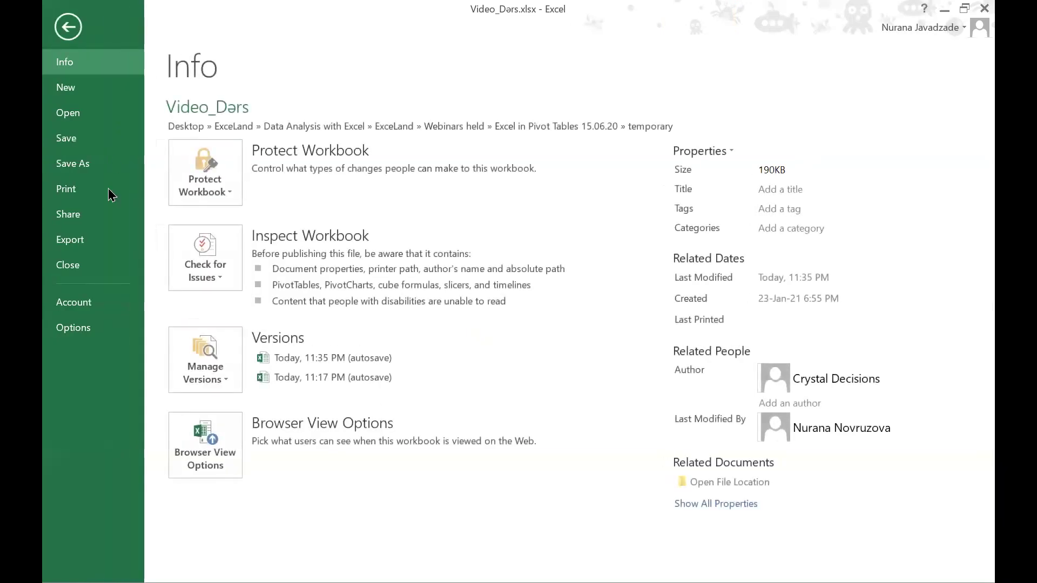
click(76, 330)
click(262, 152)
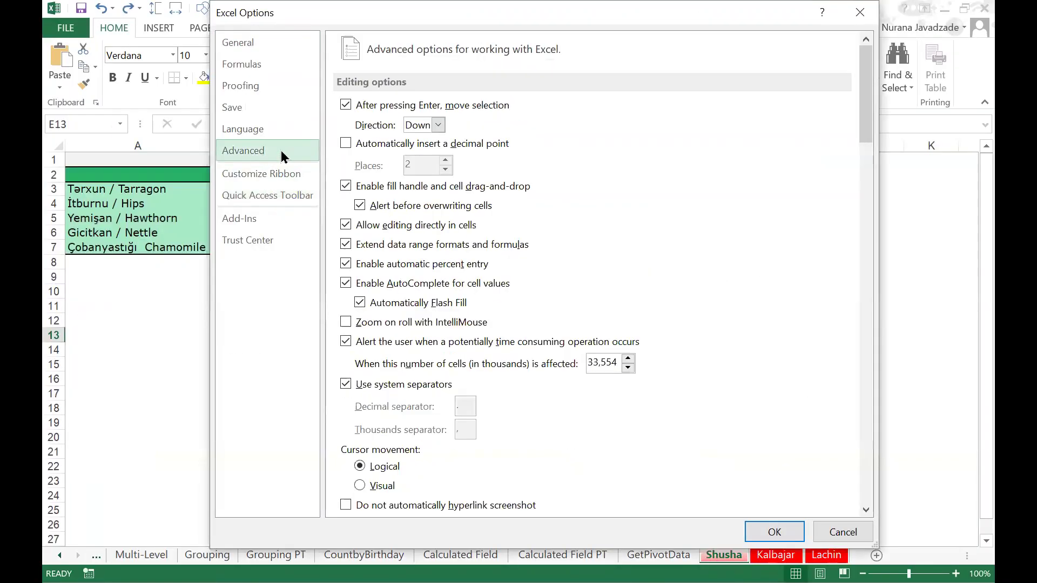
click(262, 174)
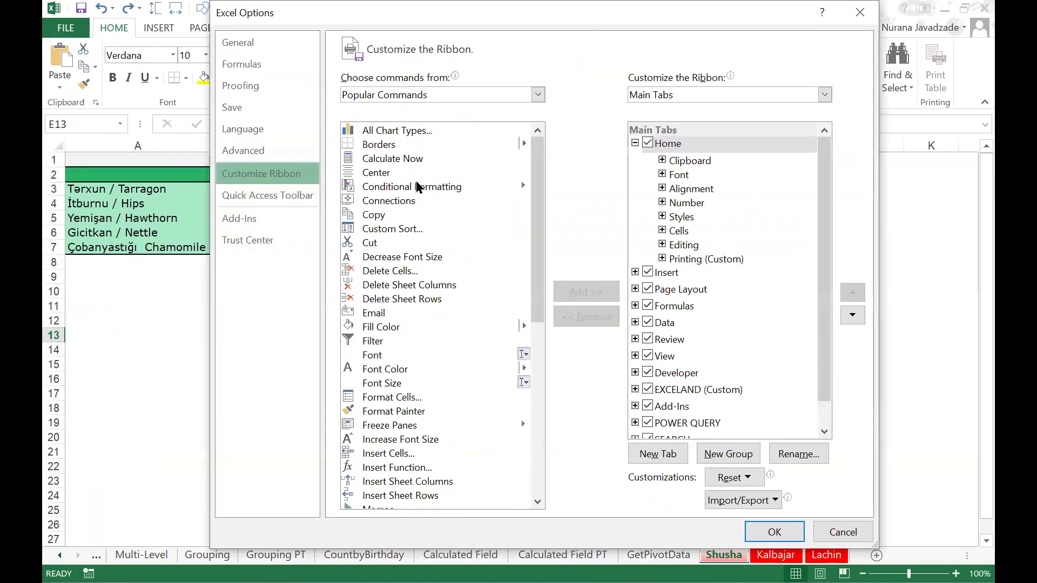
click(481, 96)
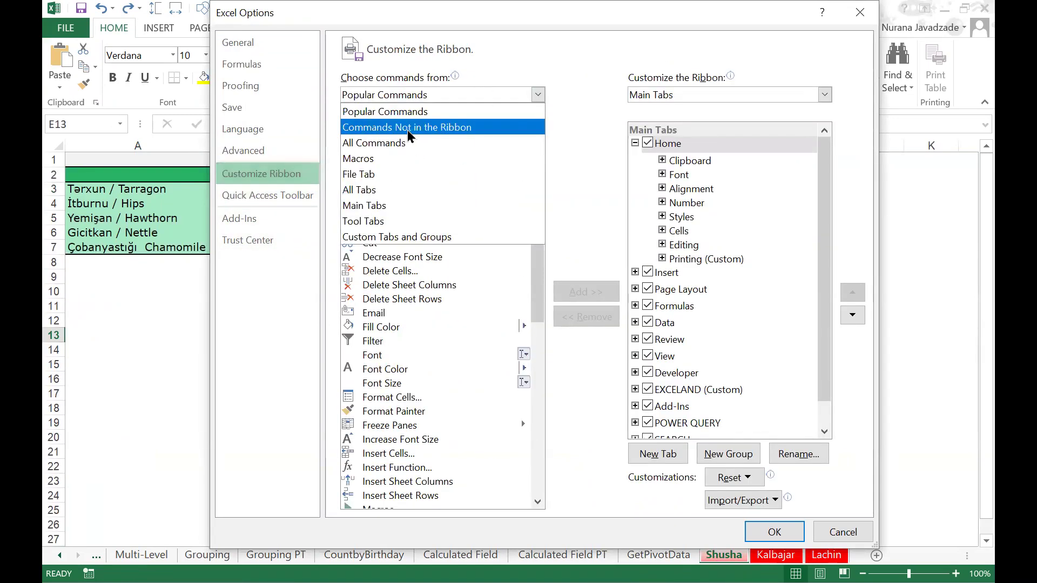
click(407, 128)
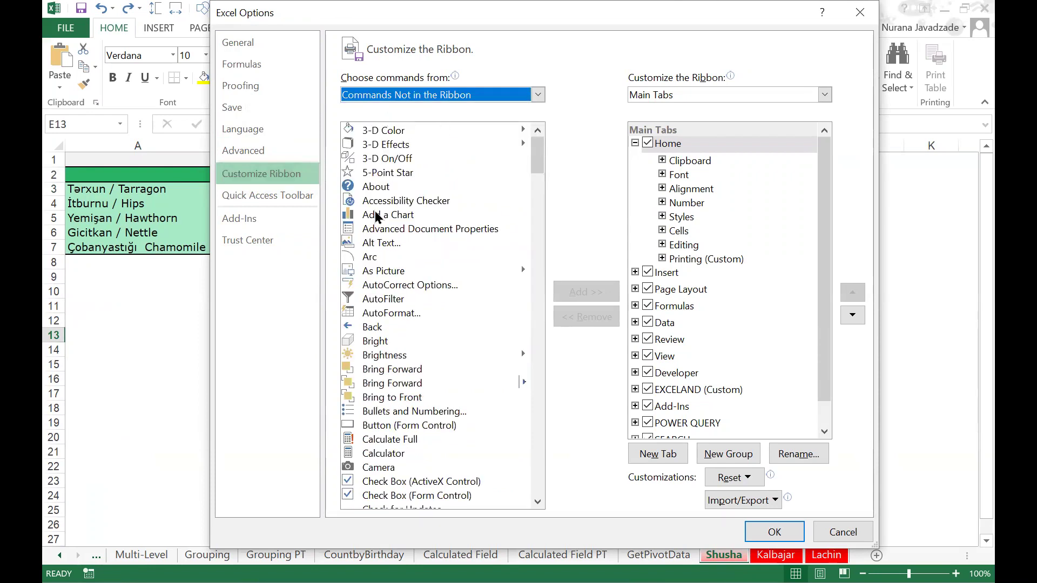
Step: Add the PivotTable and PivotChart Wizard command to the Printing (Custom) group under Home and apply the ribbon change
click(458, 244)
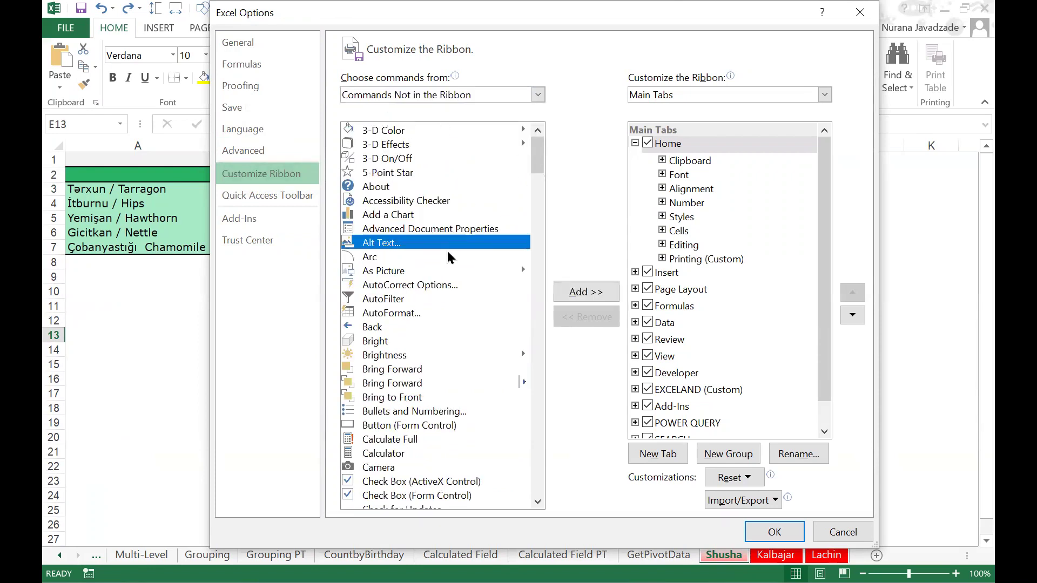
key(p)
scroll(448, 255, down, 15)
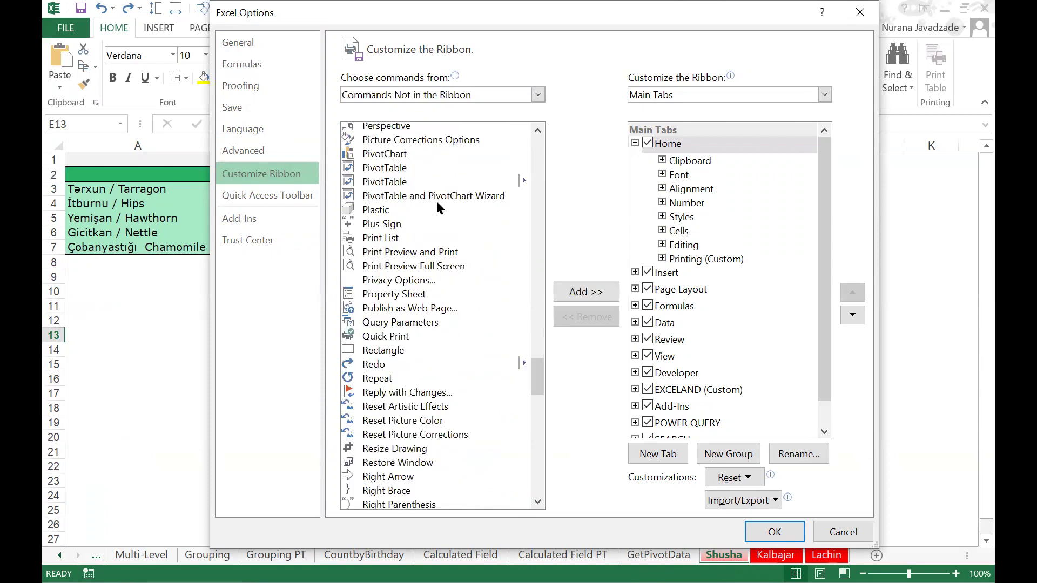
click(443, 200)
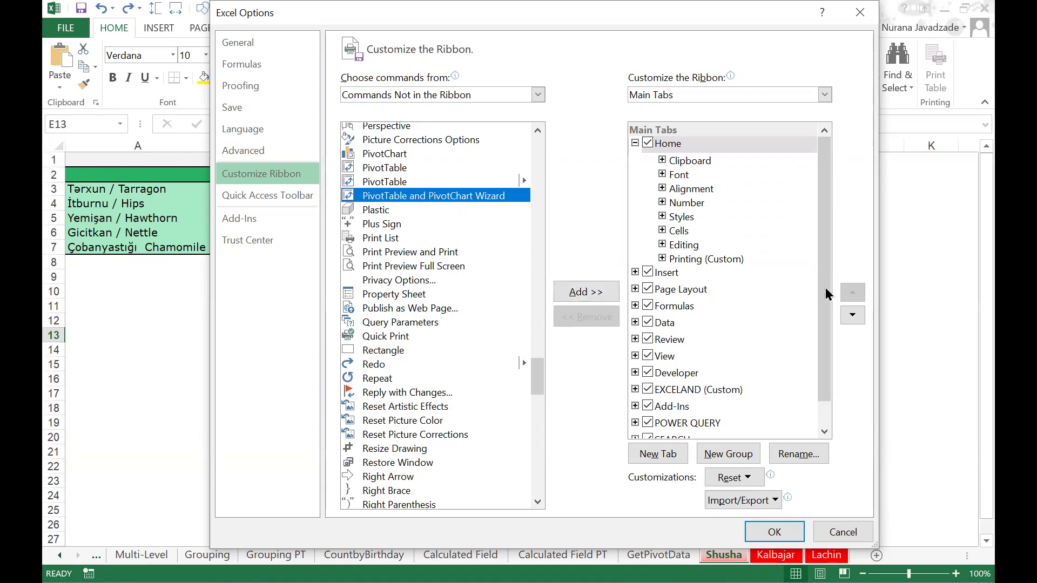
click(810, 305)
drag(832, 380, 832, 410)
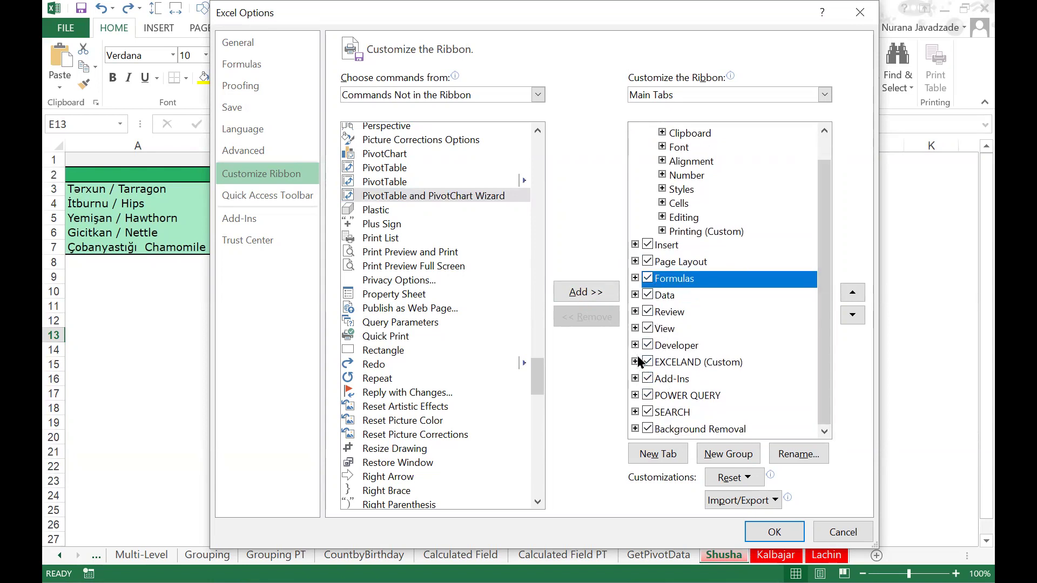
click(699, 233)
scroll(824, 350, up, 1)
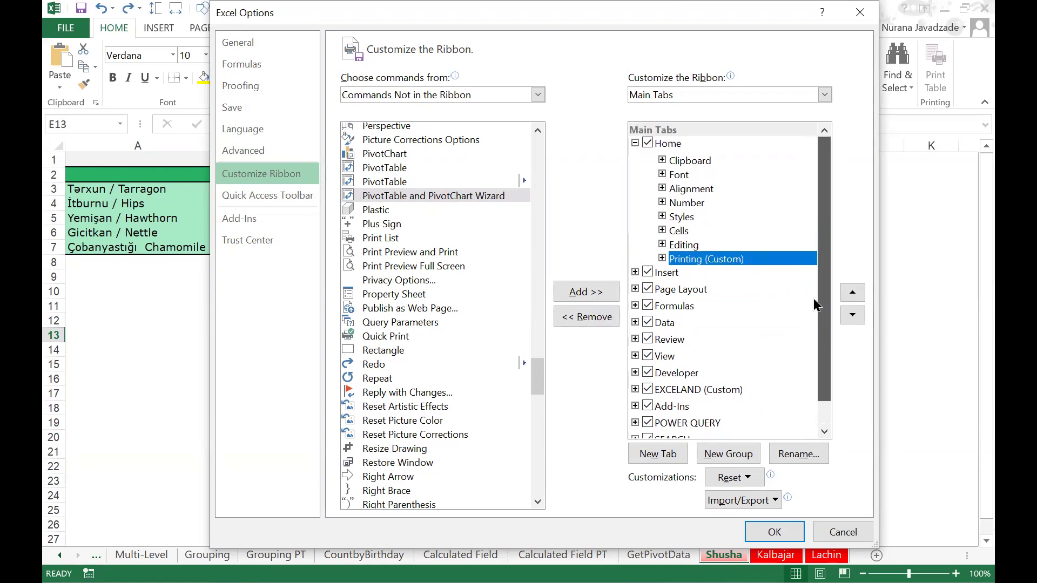
scroll(815, 305, down, 1)
click(476, 200)
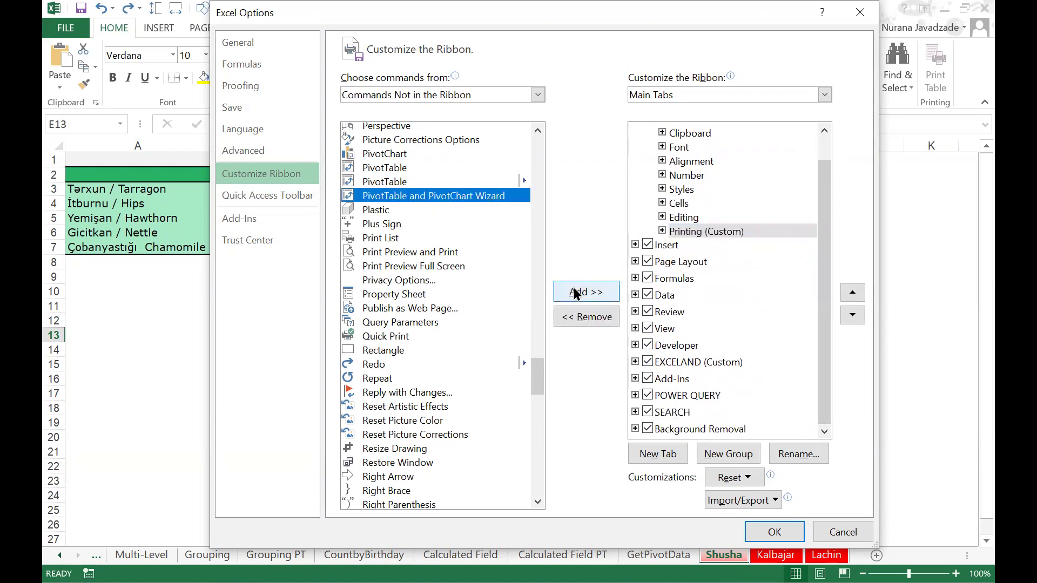
click(586, 291)
click(729, 264)
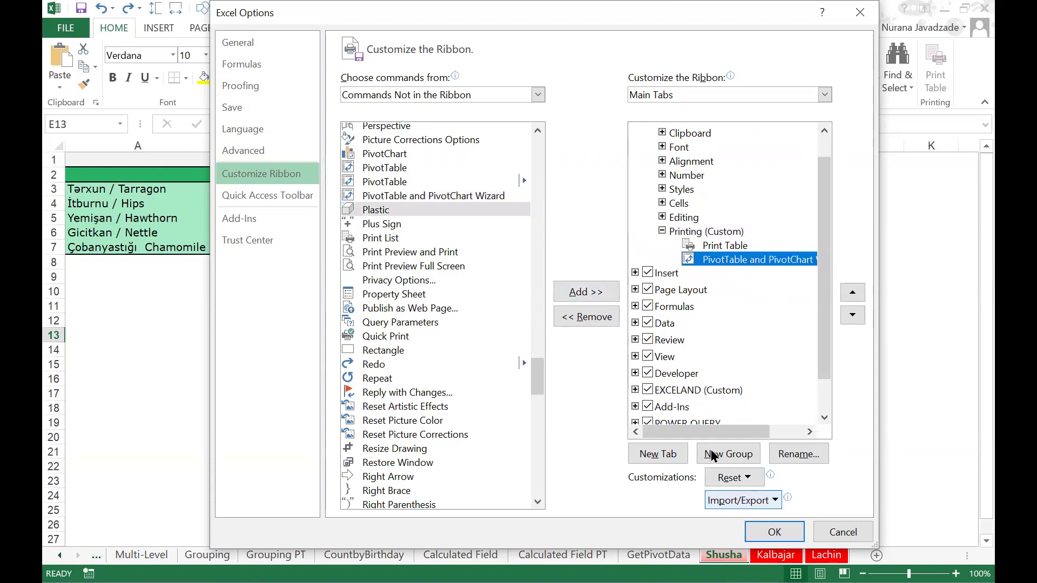
key(Return)
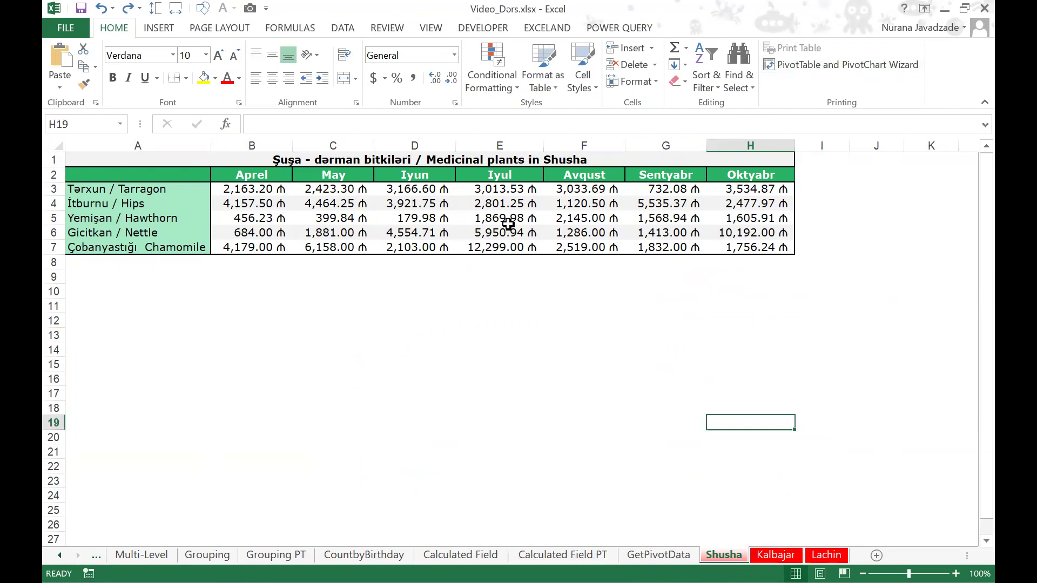
click(255, 318)
key(ctrl+v)
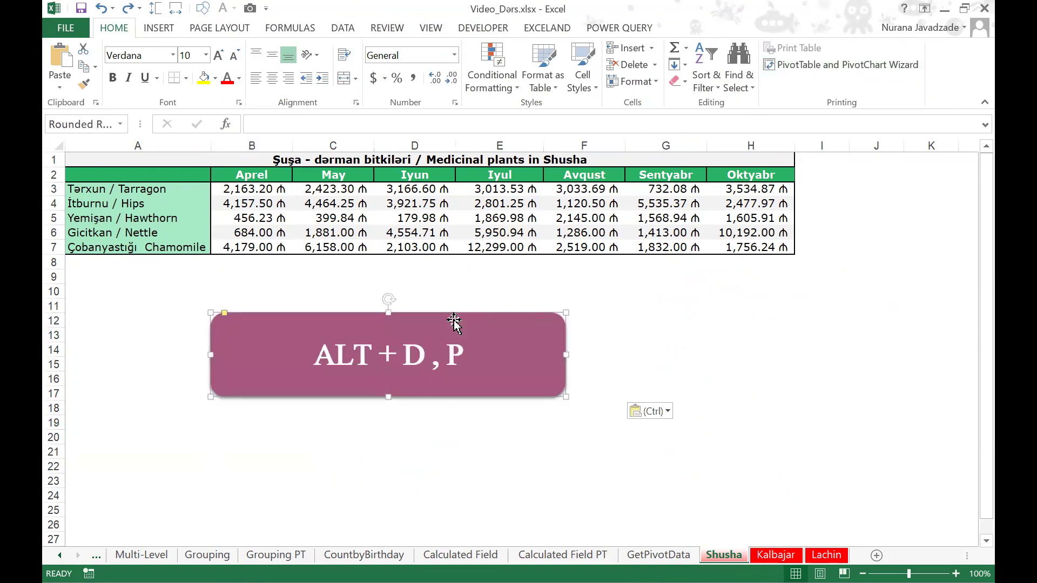
click(648, 335)
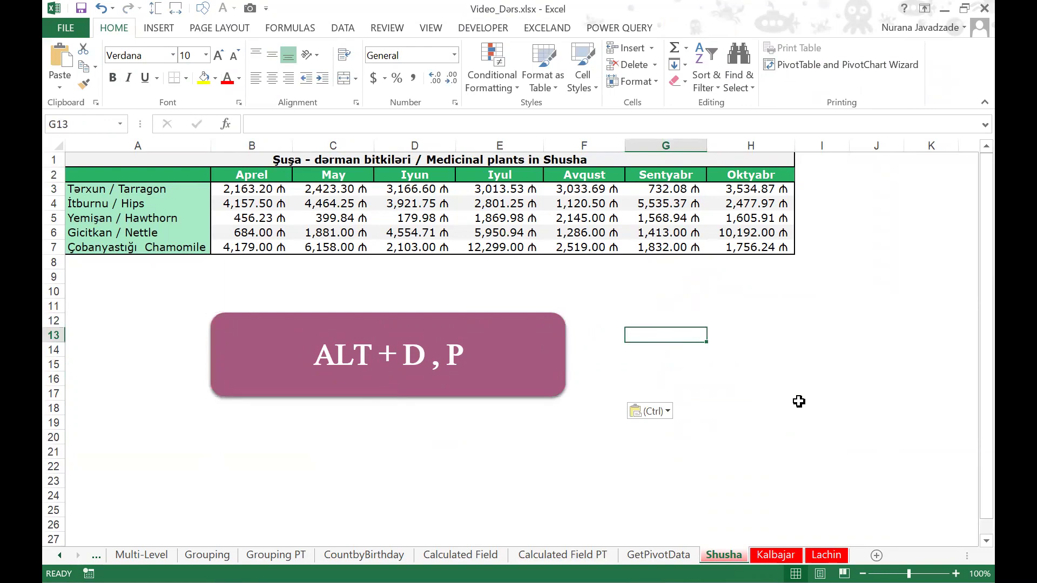
key(ctrl+z)
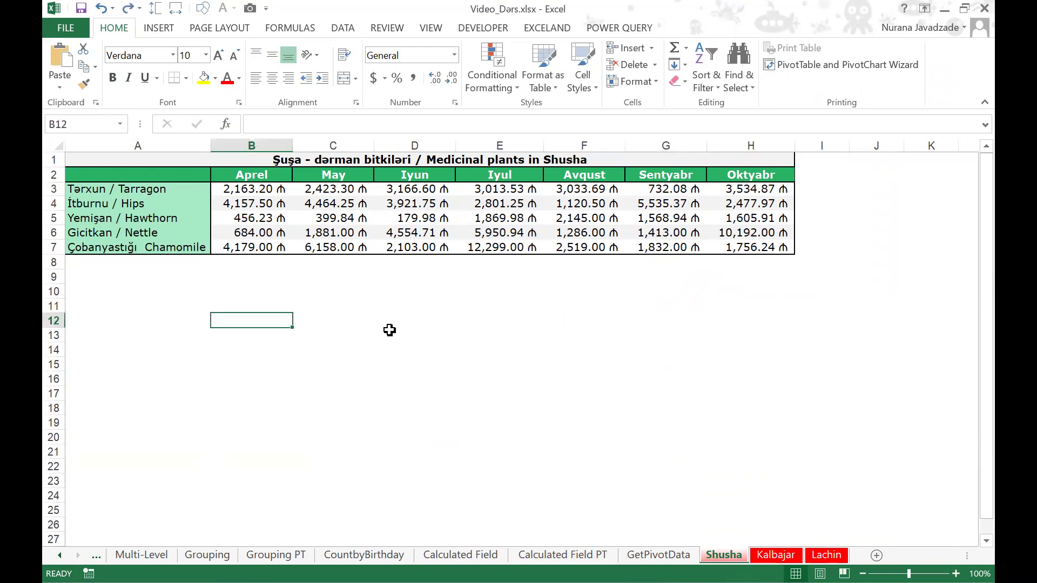
click(393, 305)
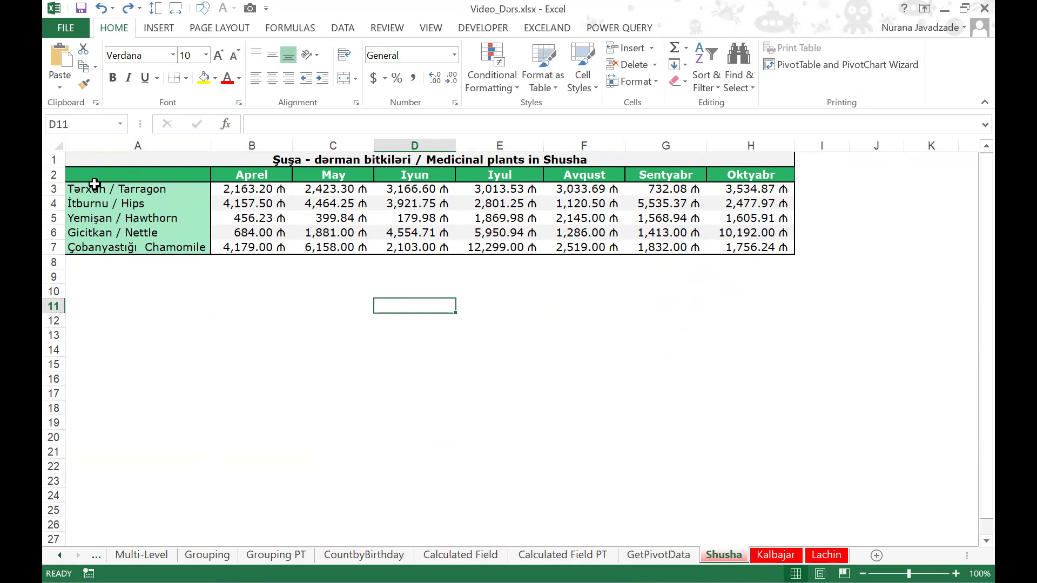
Step: Start the PivotTable and PivotChart Wizard for a PivotTable from multiple consolidation ranges, choosing to create the page fields manually
click(184, 217)
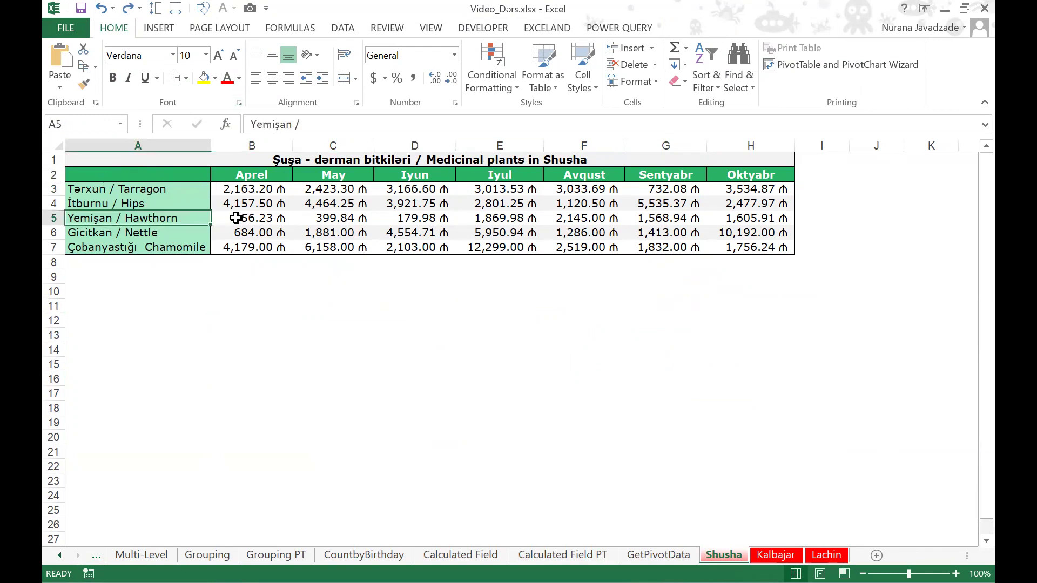
click(847, 64)
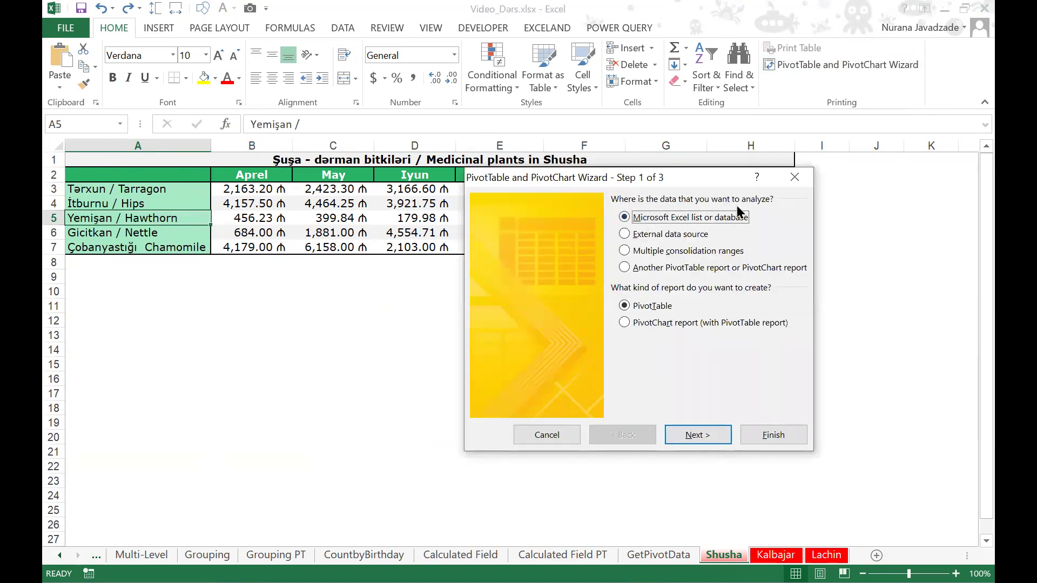
click(625, 250)
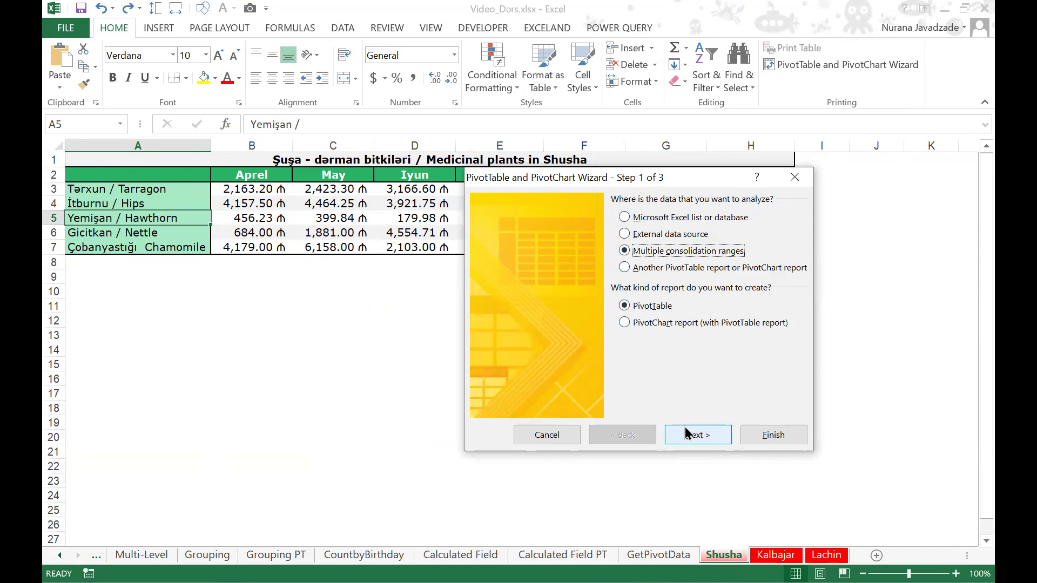
click(698, 439)
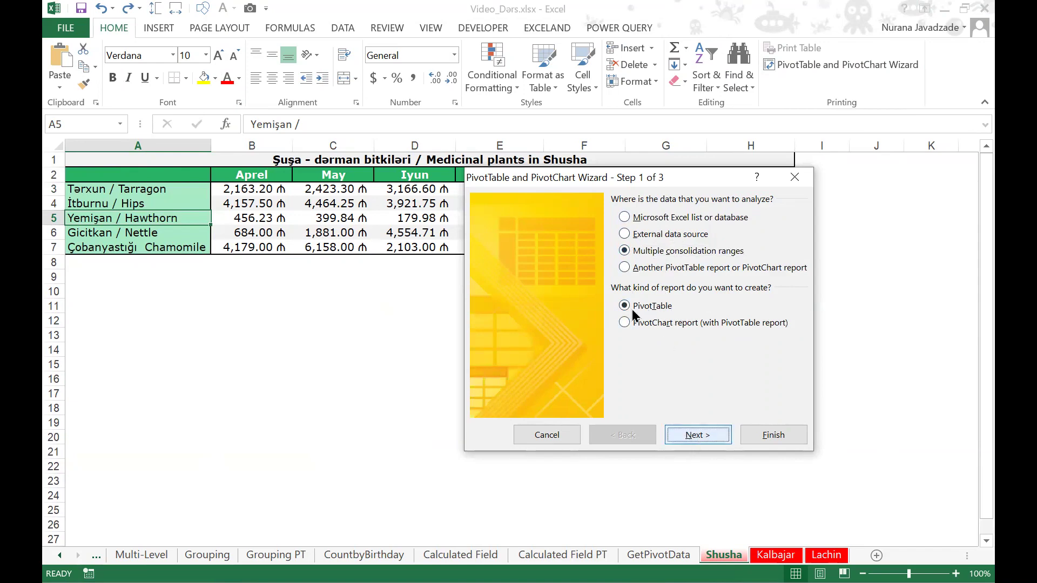
key(Return)
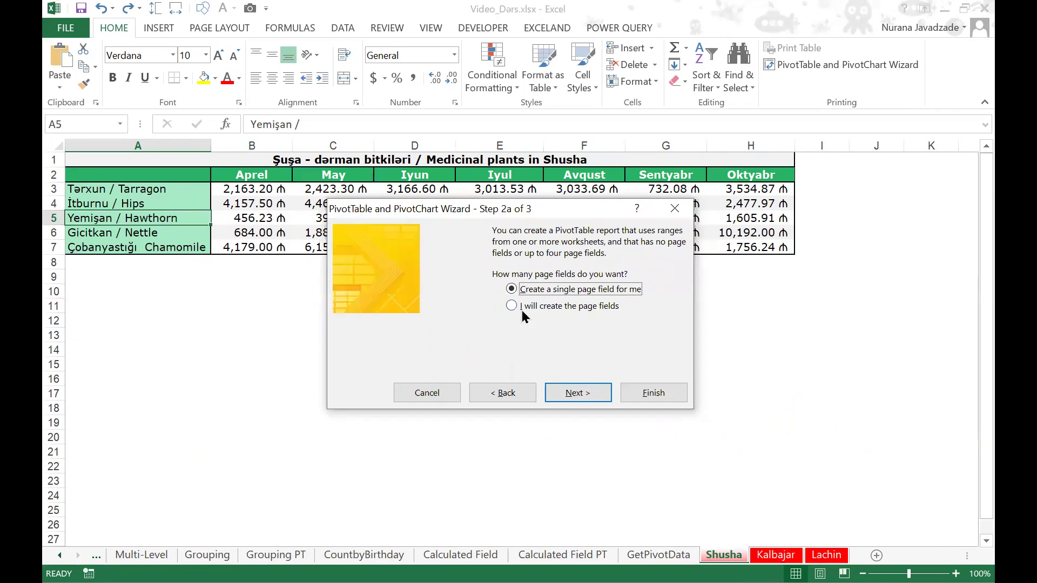
click(510, 306)
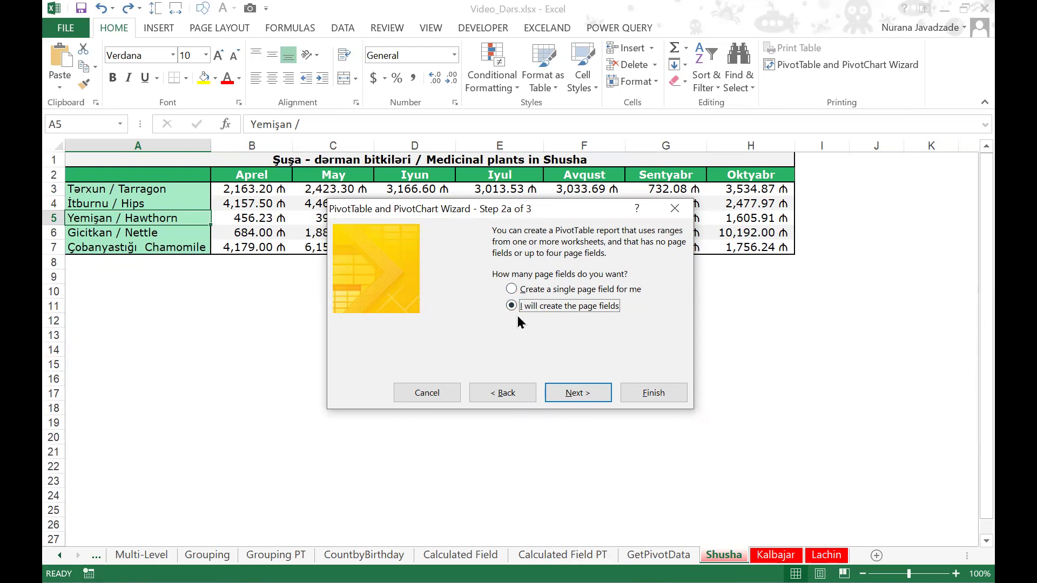
Step: Continue to the consolidation ranges and add A2:H7 of the Shusha sheet, including the month headers and plant names
click(564, 394)
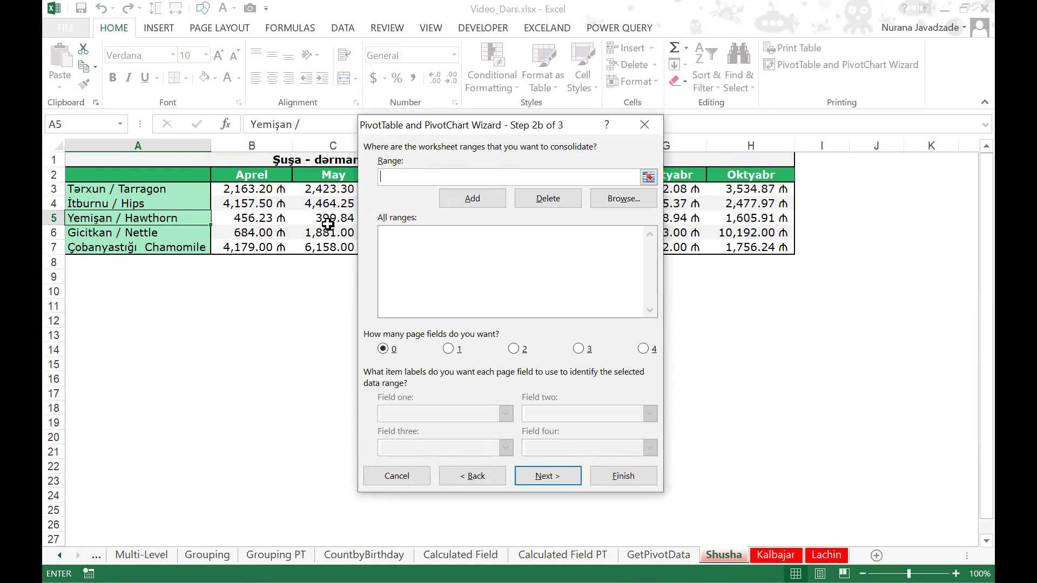
click(398, 178)
drag(479, 125, 297, 289)
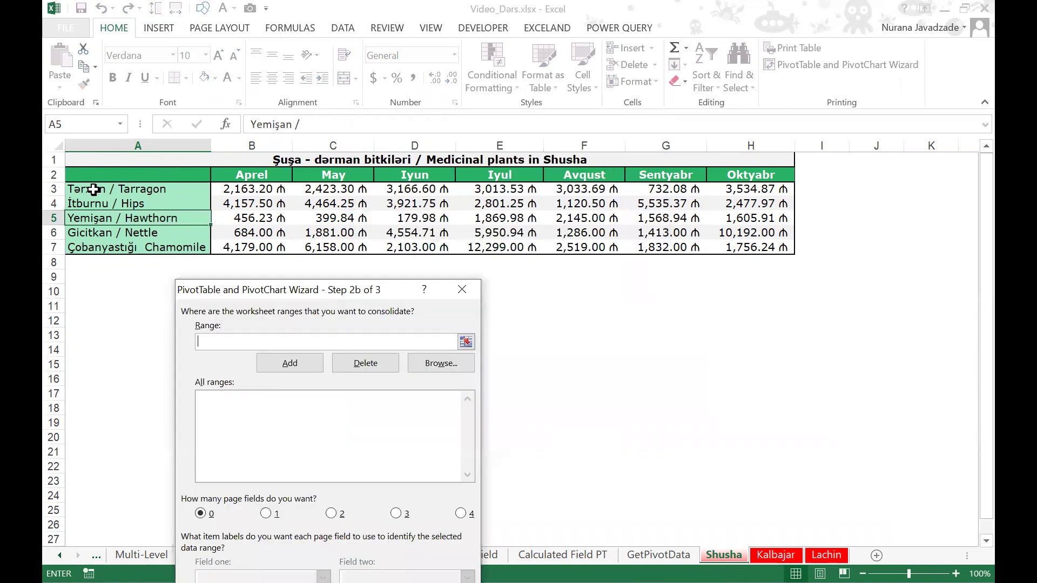
click(91, 175)
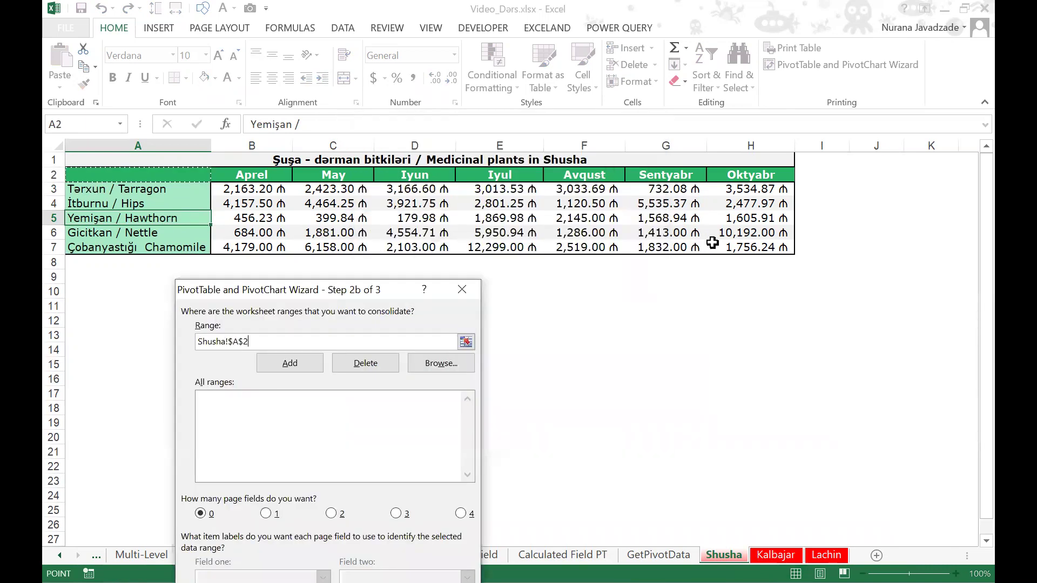
drag(713, 242, 754, 250)
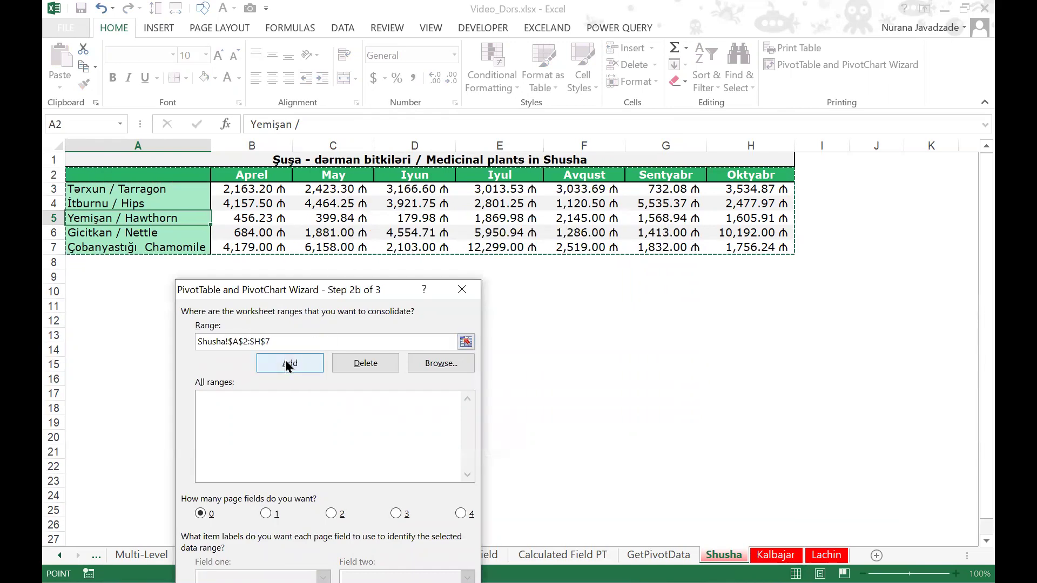
click(287, 364)
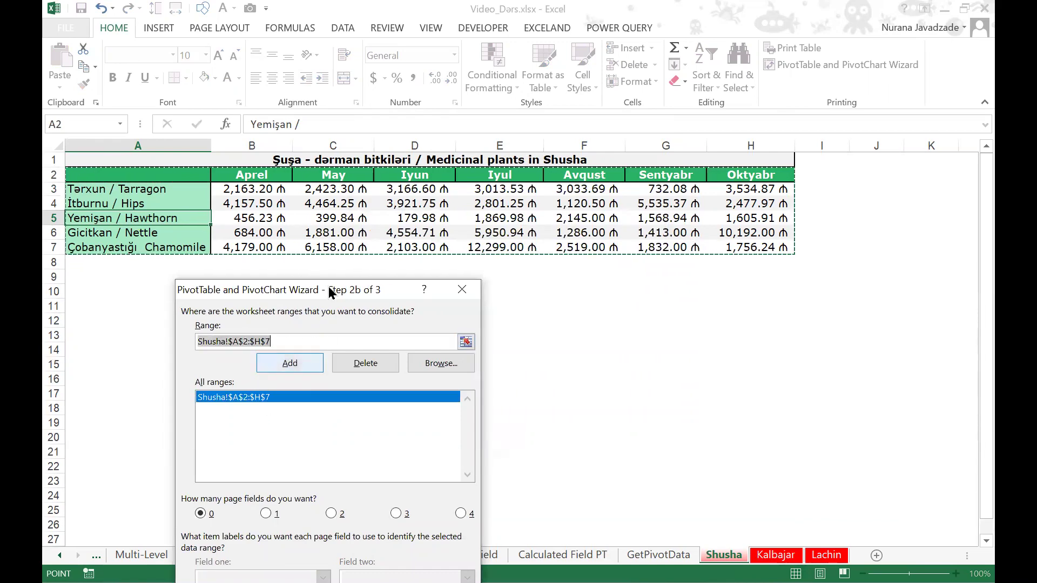
Step: Clear the range entry and add A2:H7 of the Kalbajar sheet to the consolidation ranges
drag(329, 291, 354, 207)
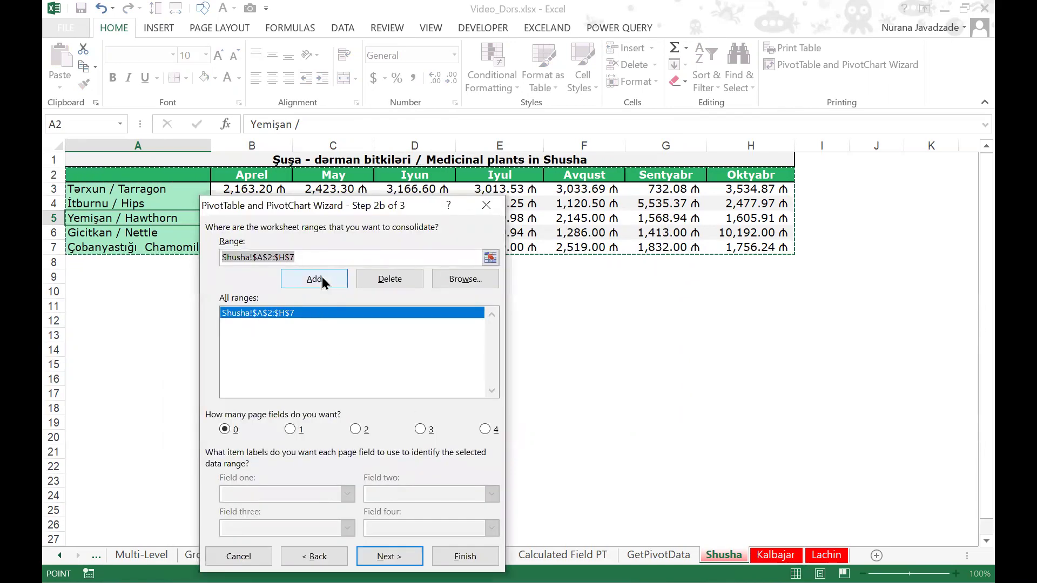
key(Delete)
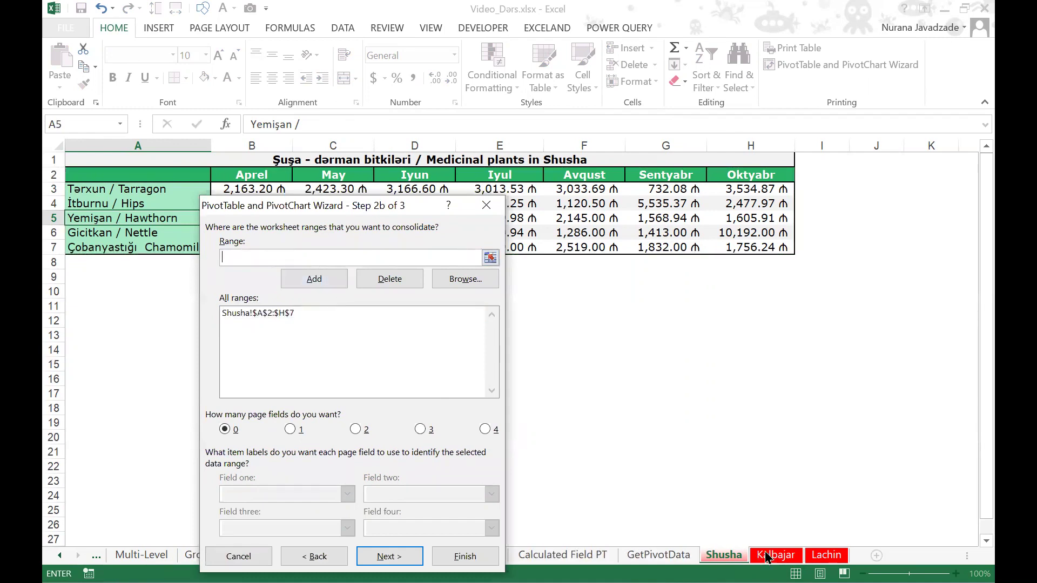
click(774, 557)
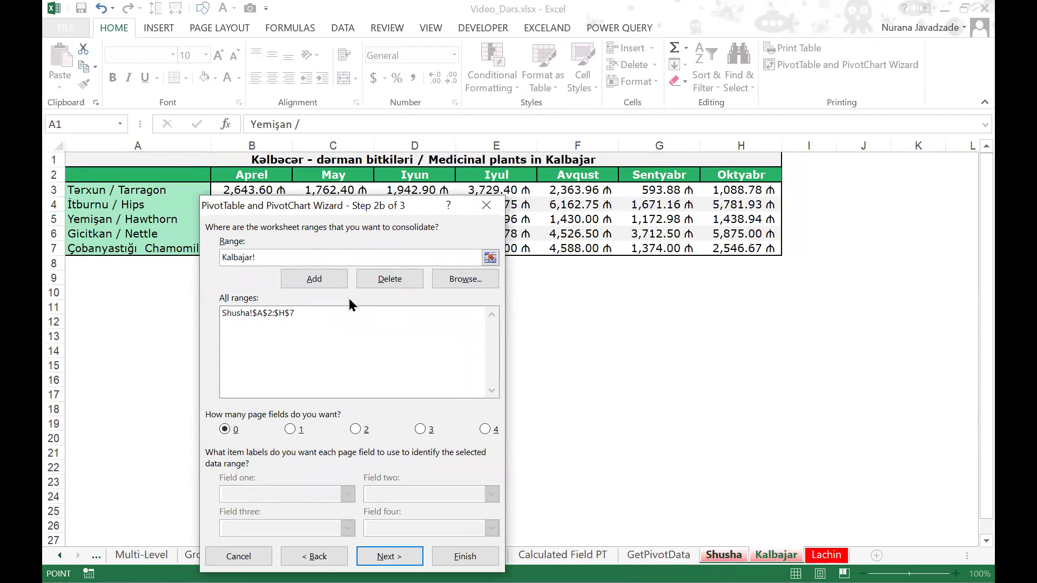
click(138, 174)
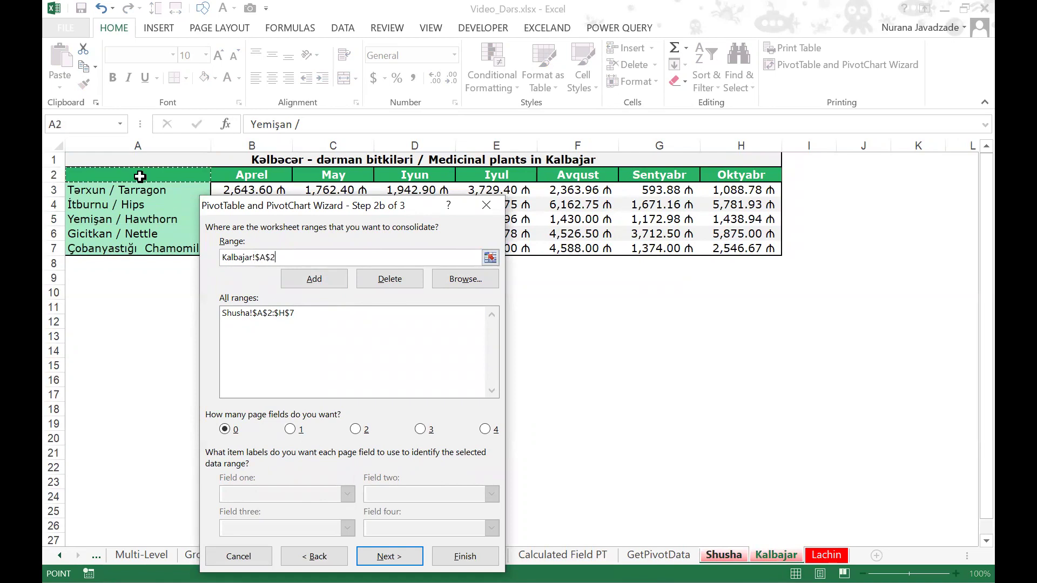
shift+click(713, 247)
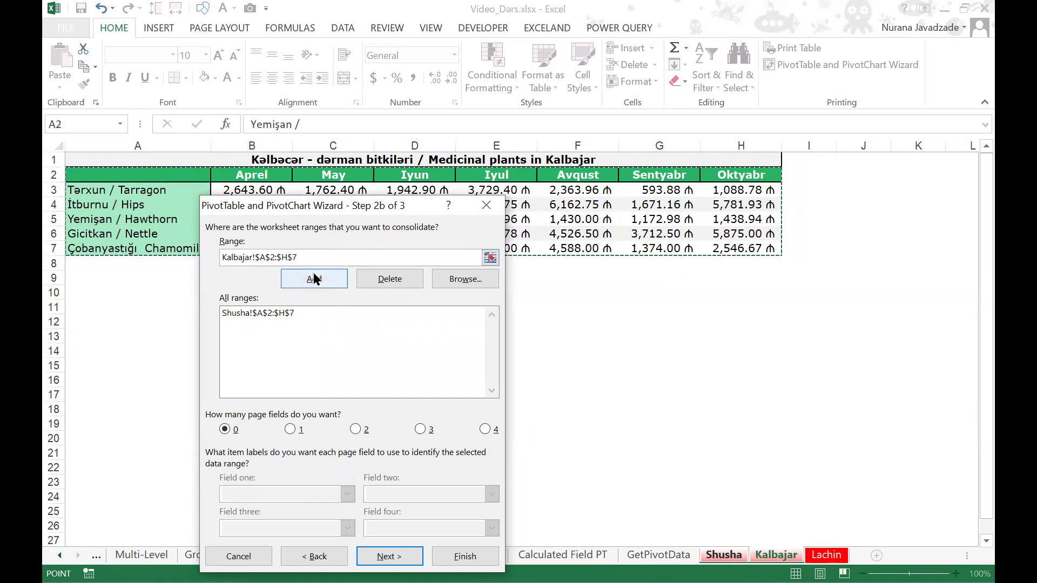
click(309, 281)
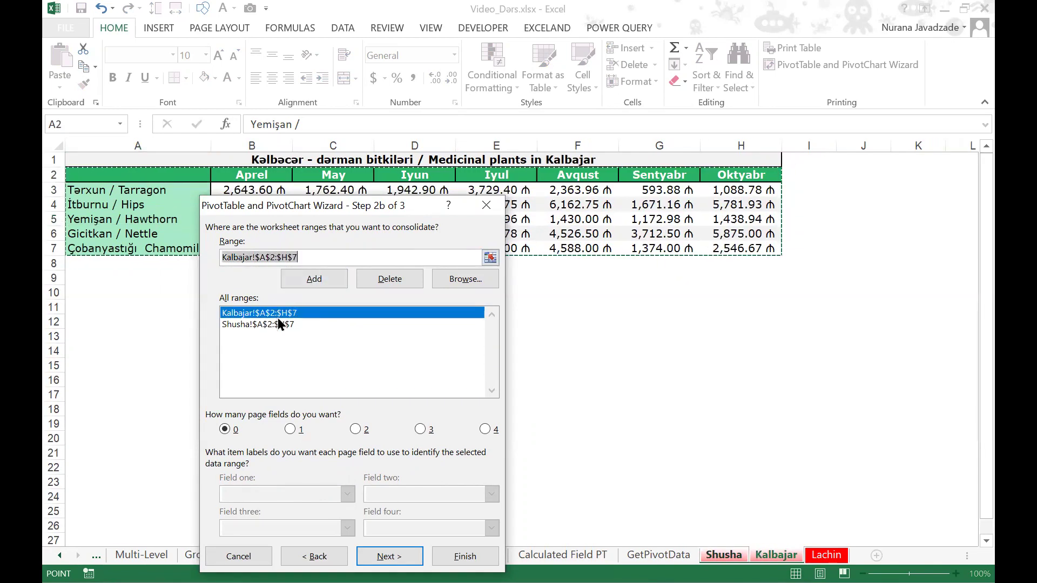
Step: Add A2:H7 of the Lachin sheet to the list of consolidation ranges
click(308, 281)
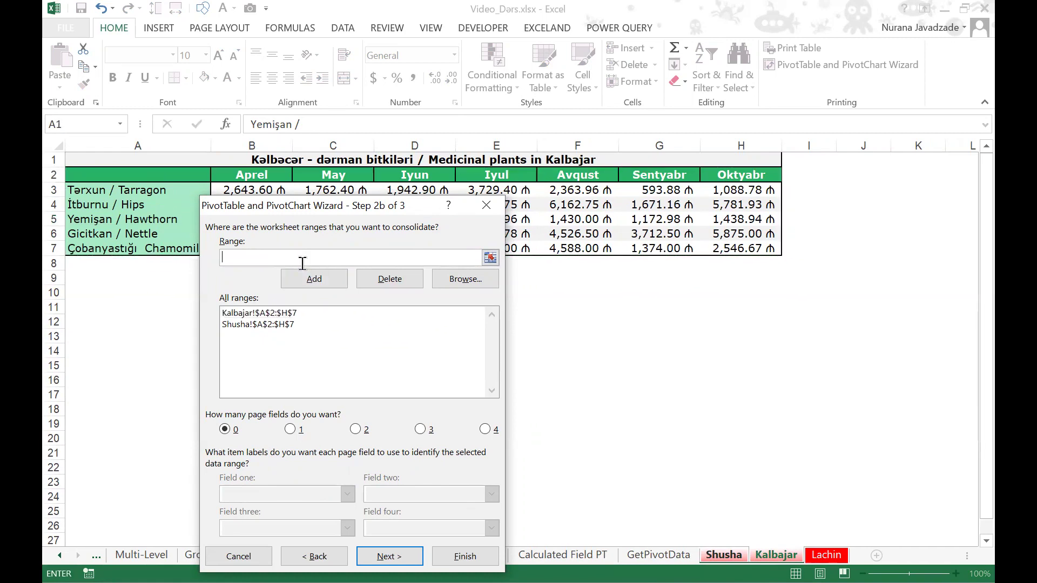
click(826, 555)
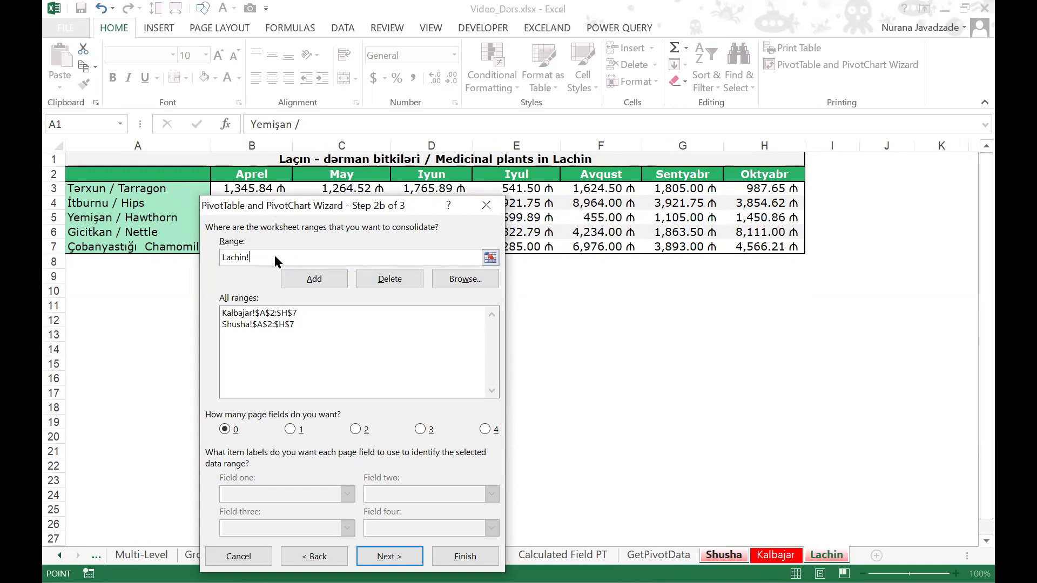
click(153, 174)
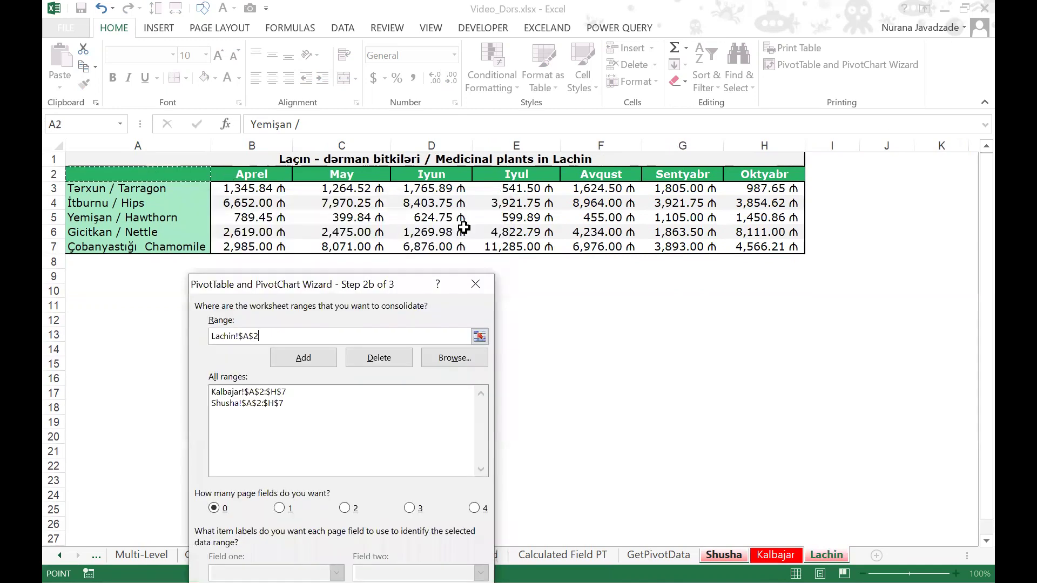
drag(688, 239, 755, 247)
click(324, 355)
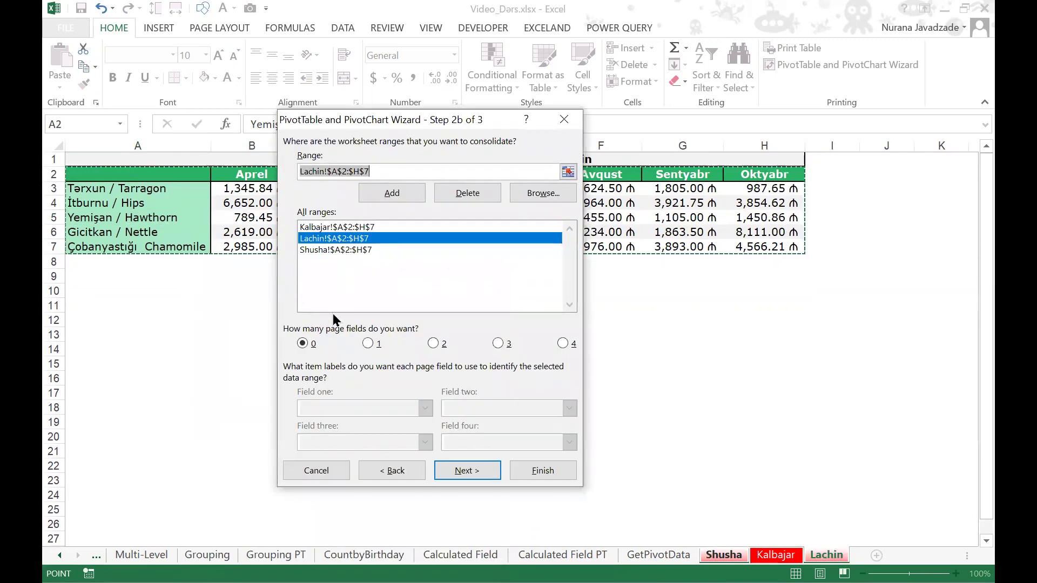
Step: Use one page field labelling the ranges Shusha, Lachin and Kalbajar, and create the PivotTable on a new worksheet
click(330, 249)
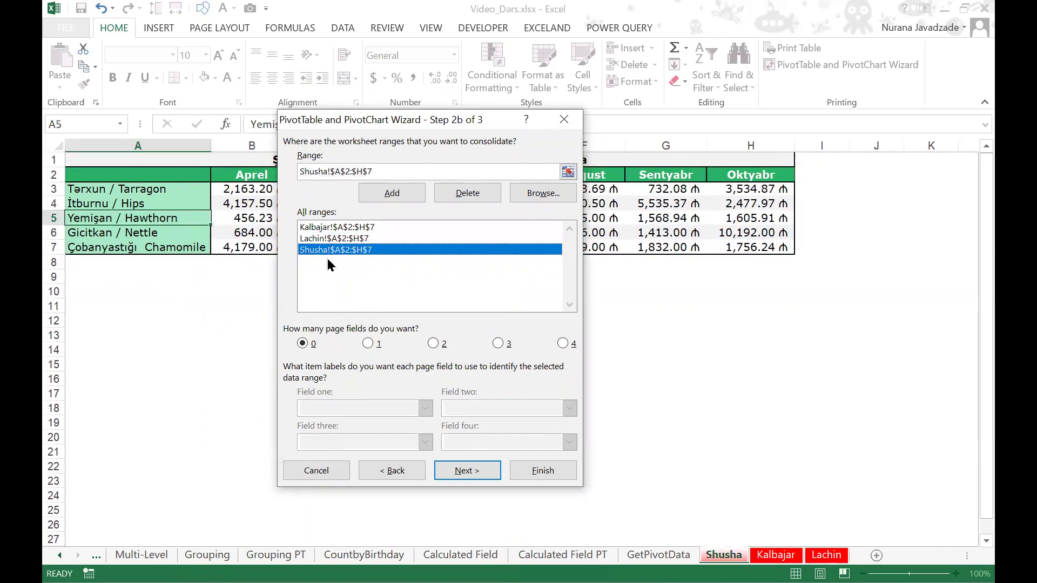
click(367, 344)
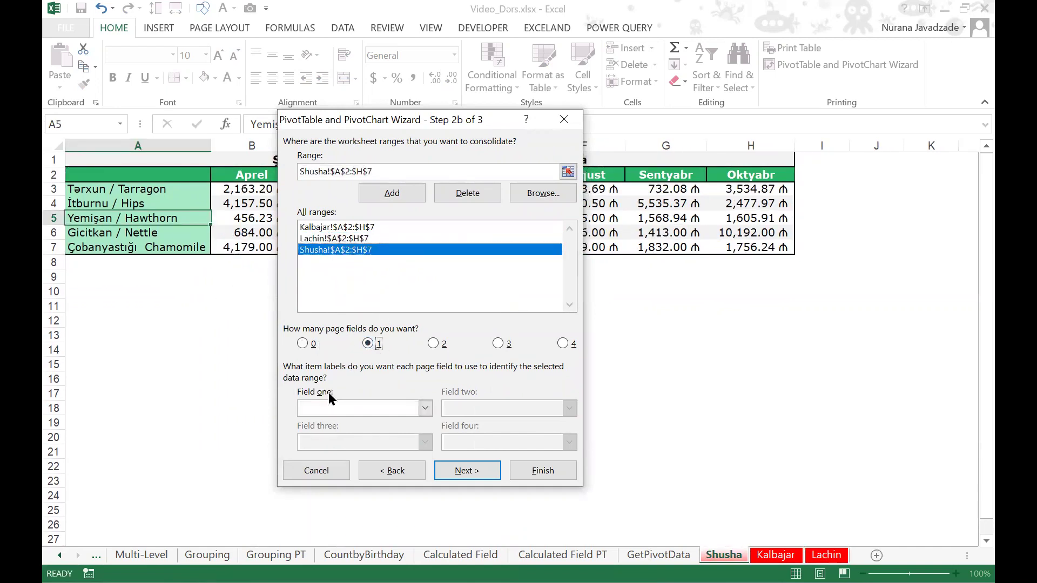
text(Shusha)
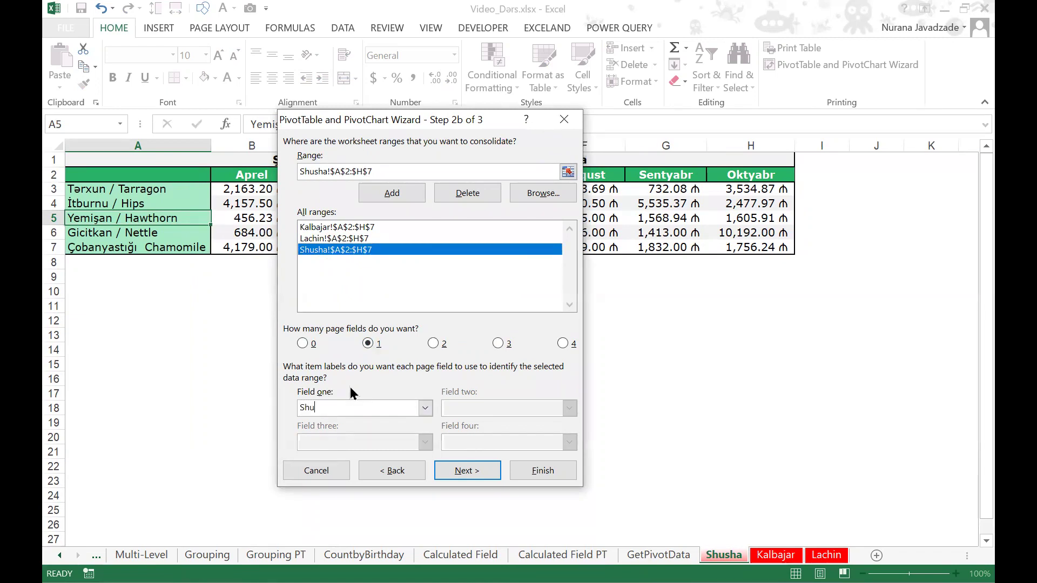
click(335, 238)
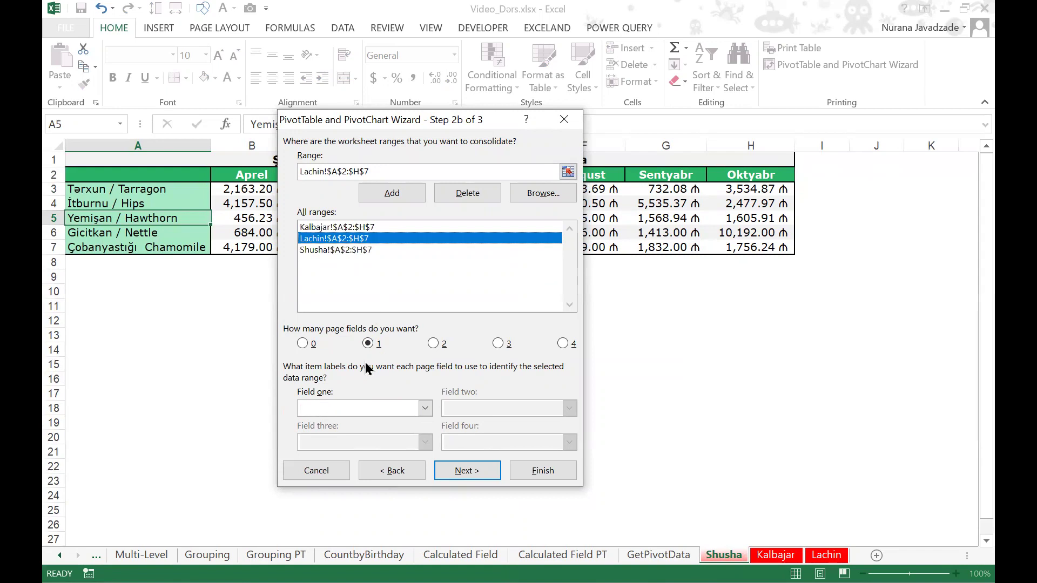
click(340, 409)
text(Lachin)
click(358, 228)
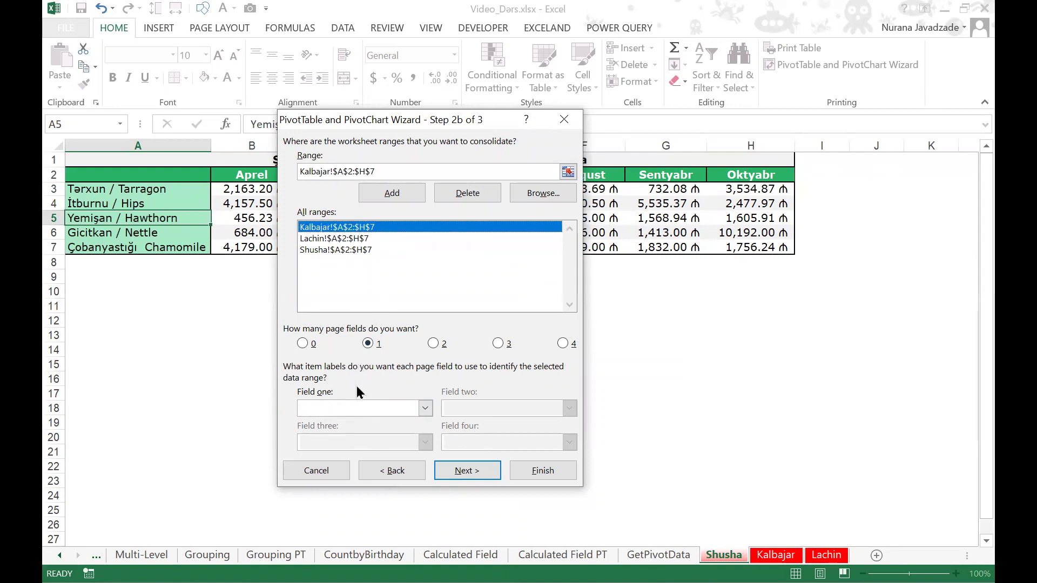
click(343, 409)
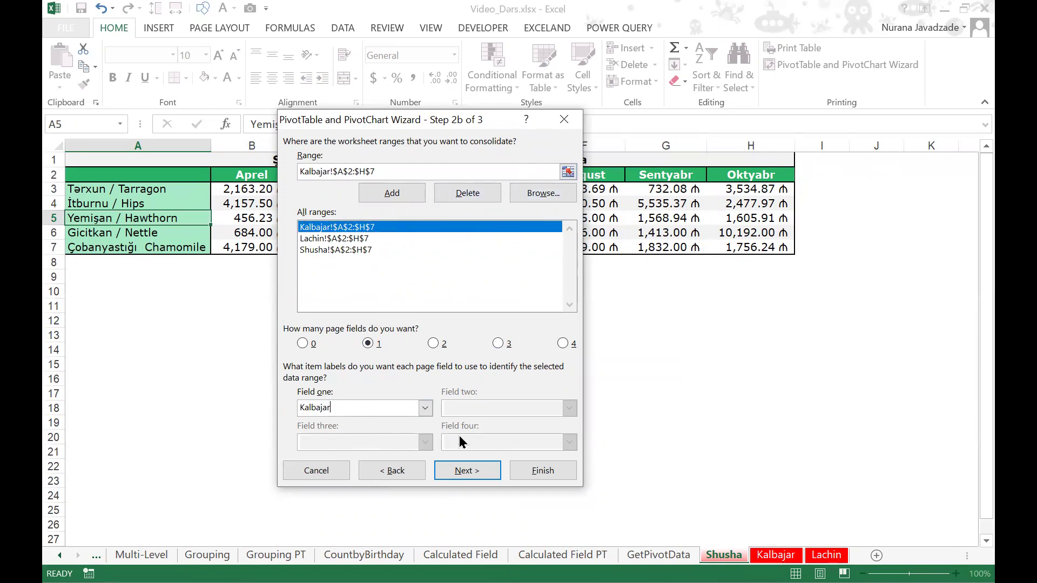
click(453, 473)
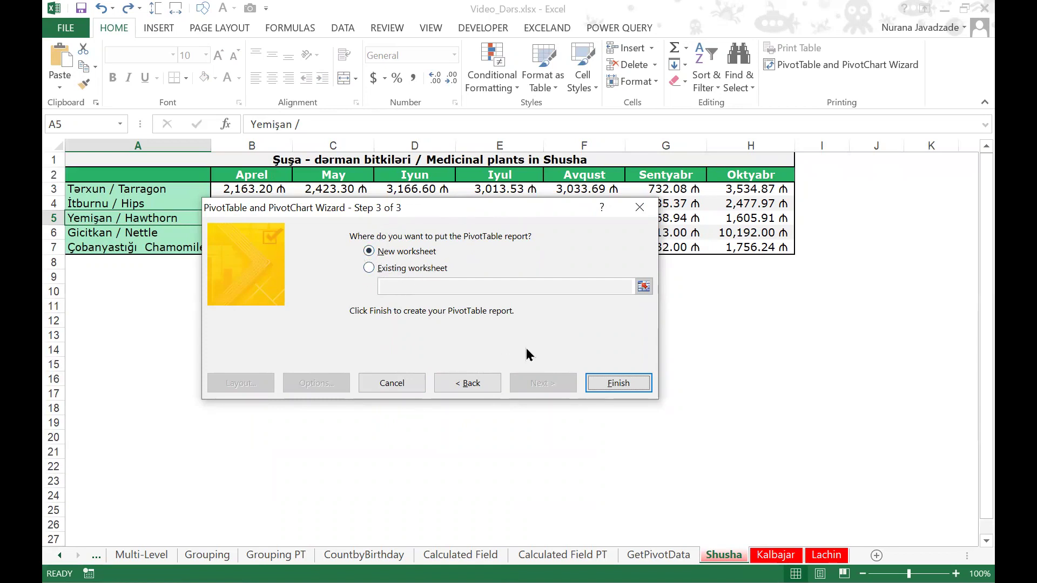
click(602, 383)
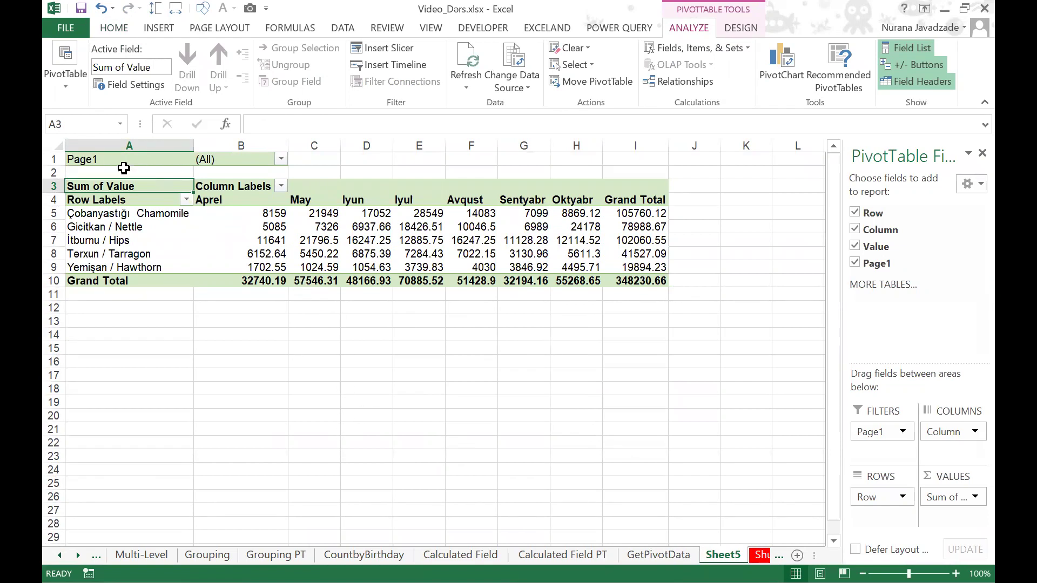
Step: Examine the consolidated PivotTable's plant rows, month columns, summed values and the items offered by the Page1 filter
drag(93, 215, 94, 267)
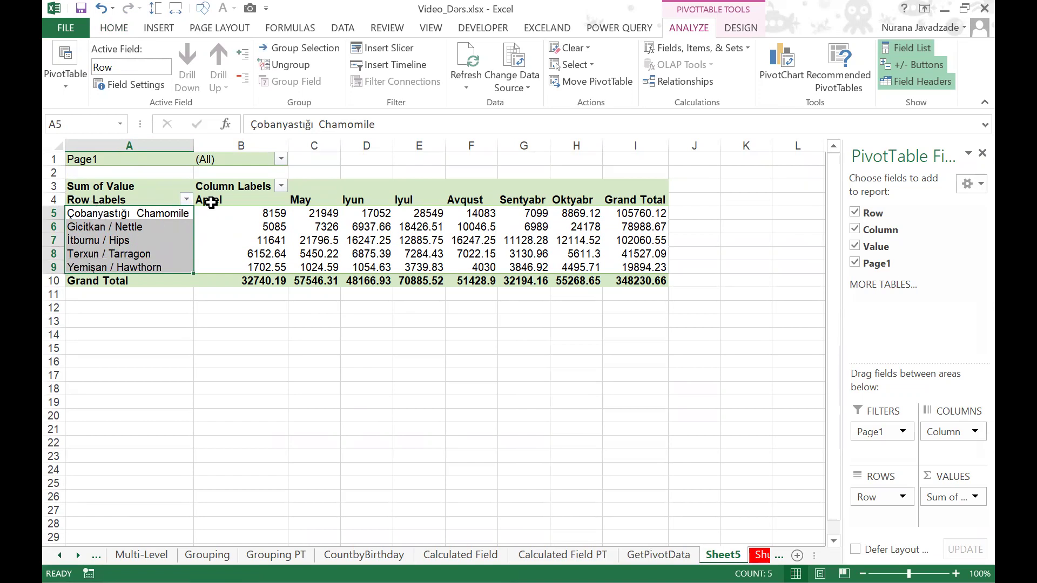
drag(205, 200, 609, 200)
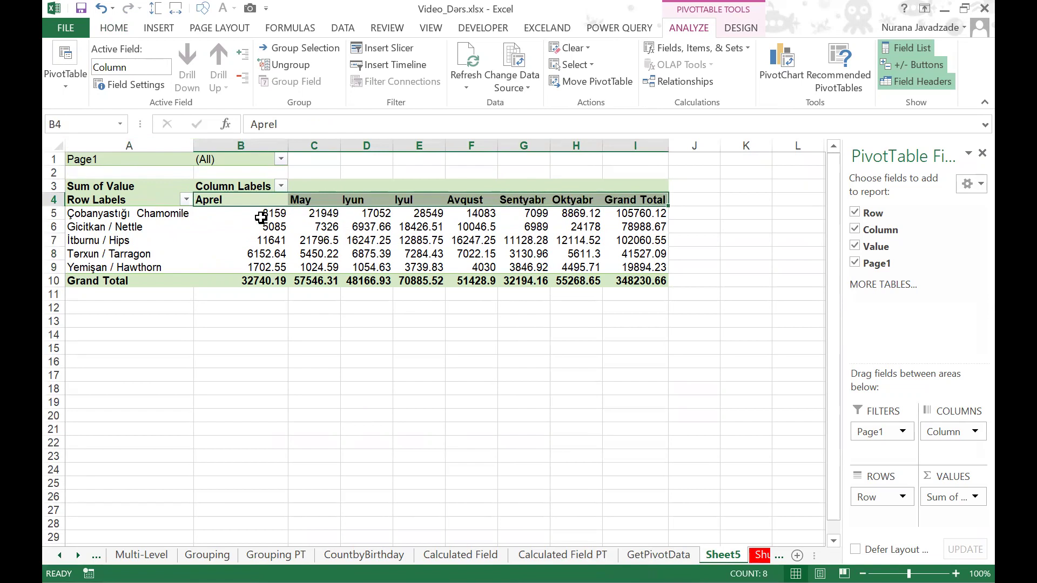
drag(273, 216, 592, 261)
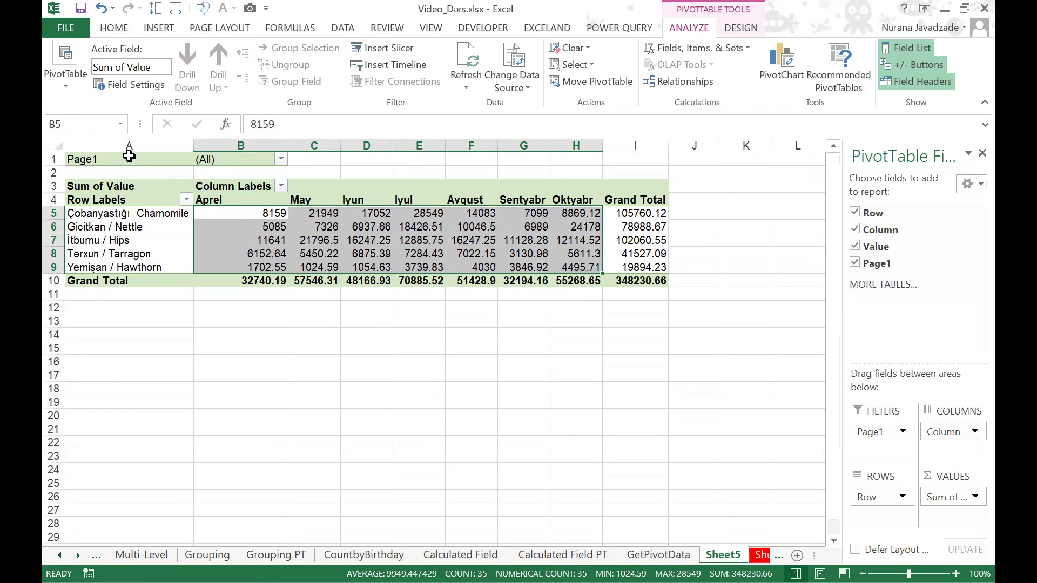
drag(130, 159, 235, 158)
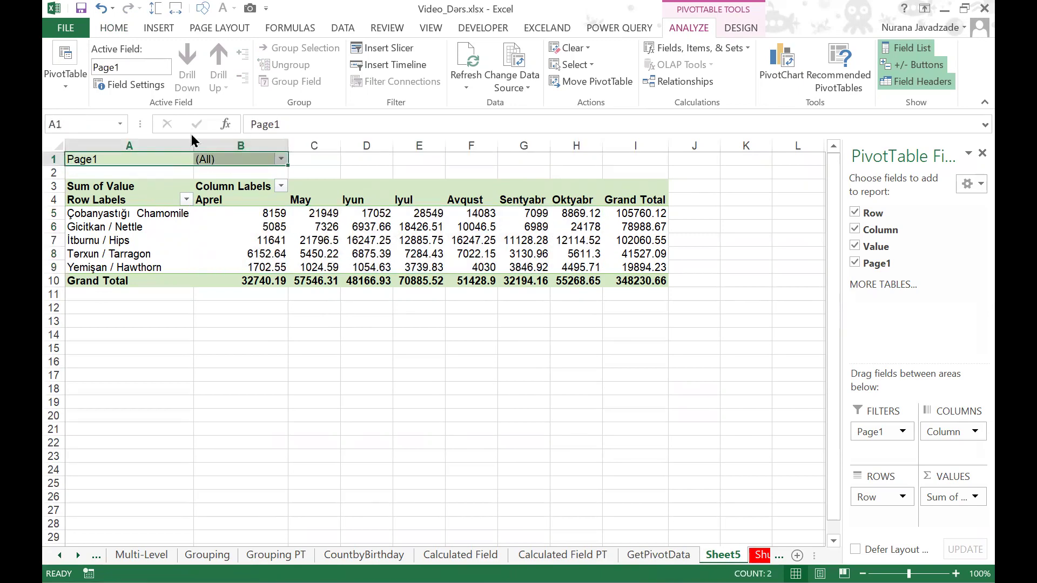
click(281, 159)
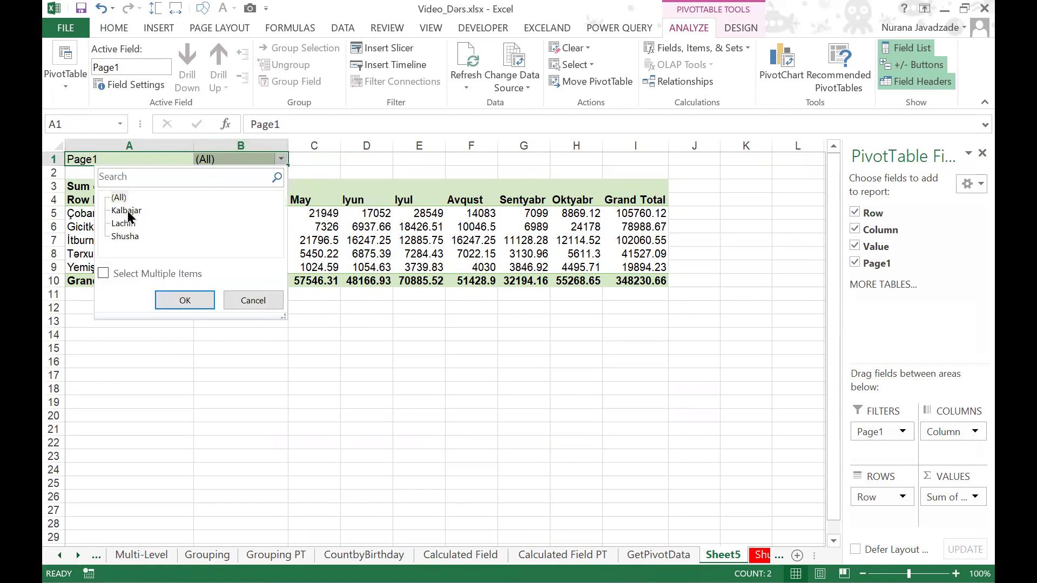
click(252, 300)
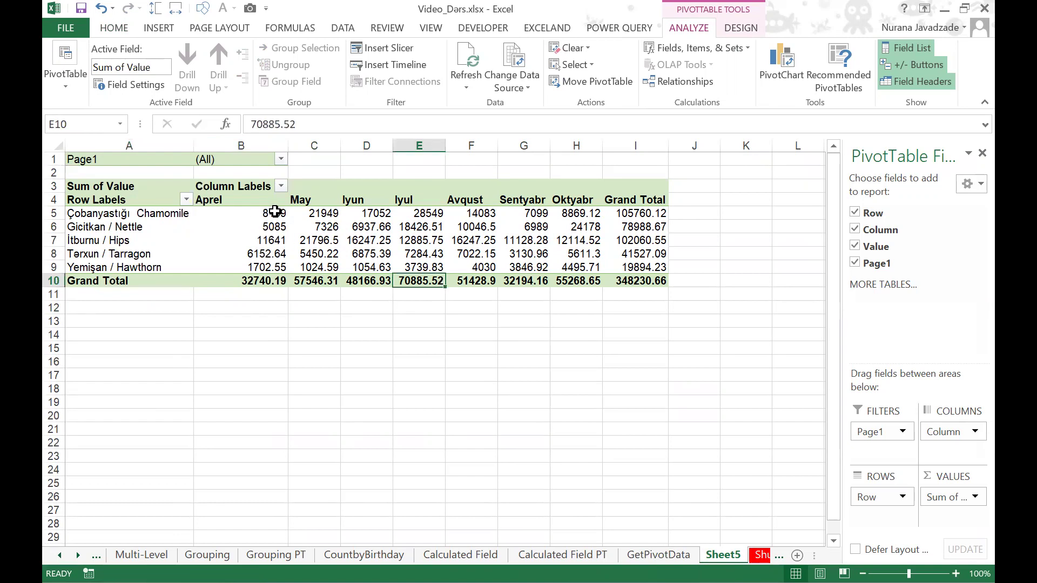
Step: Drill down into the Chamomile value for Aprel on a separate sheet and widen the Row column of the detail table
mouse_move(260, 214)
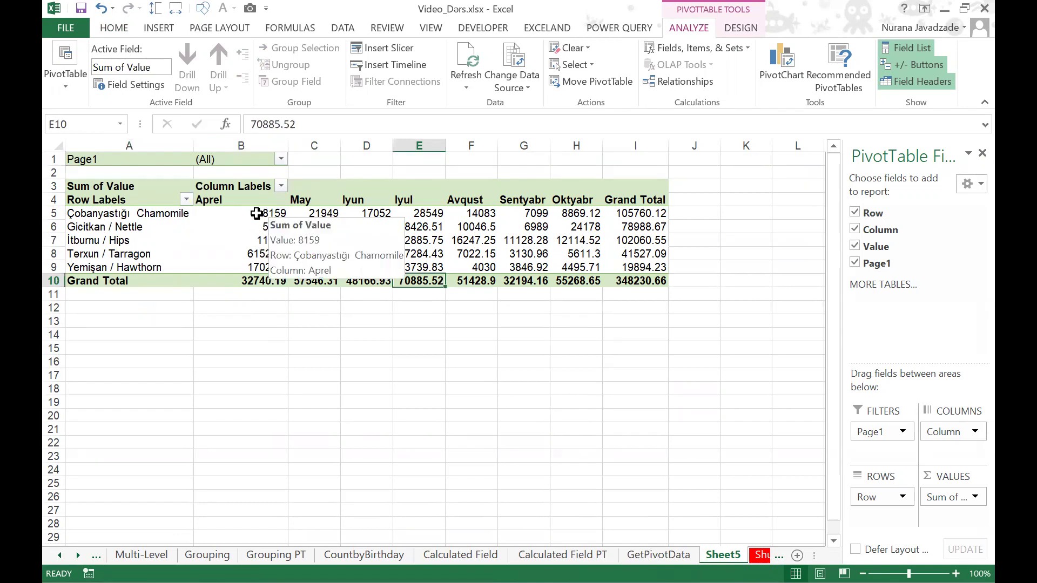
click(259, 213)
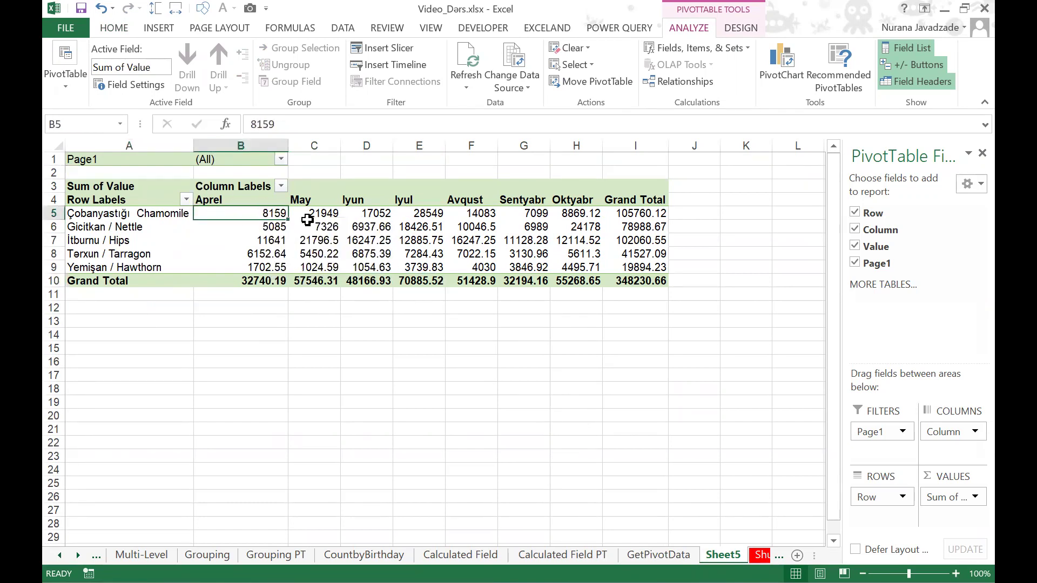
double_click(271, 214)
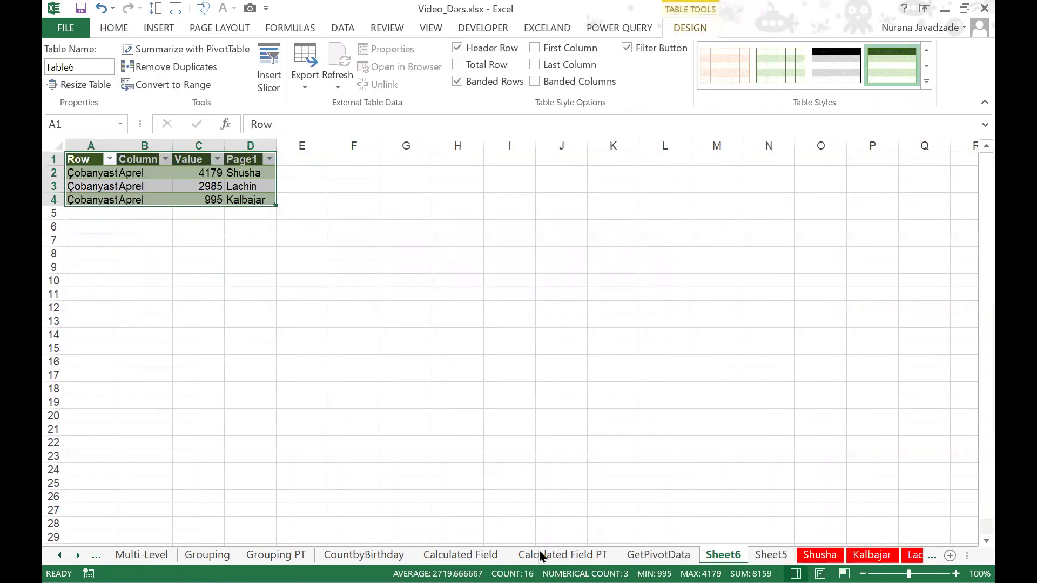
click(103, 177)
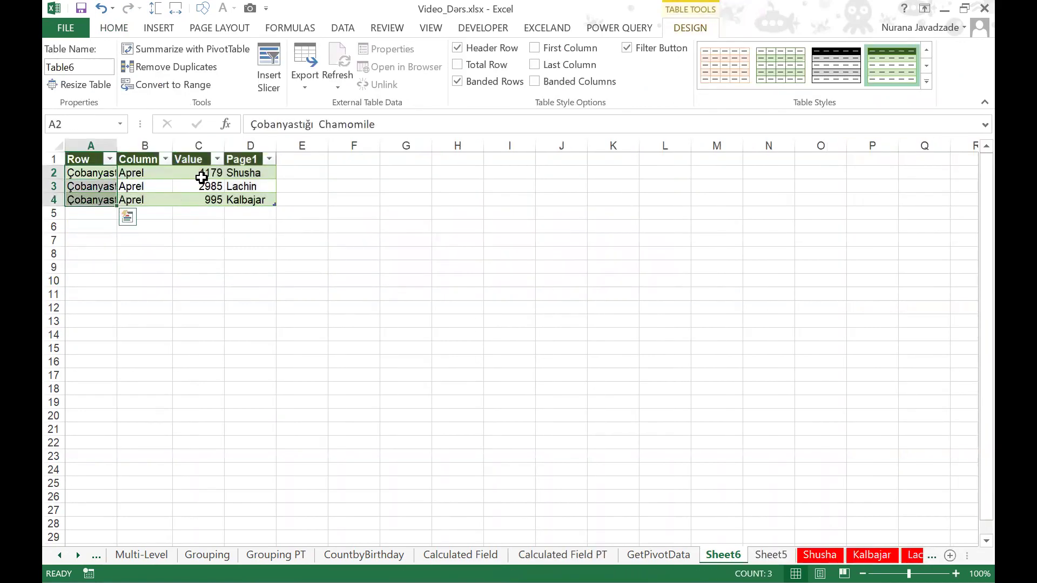
drag(204, 174, 204, 200)
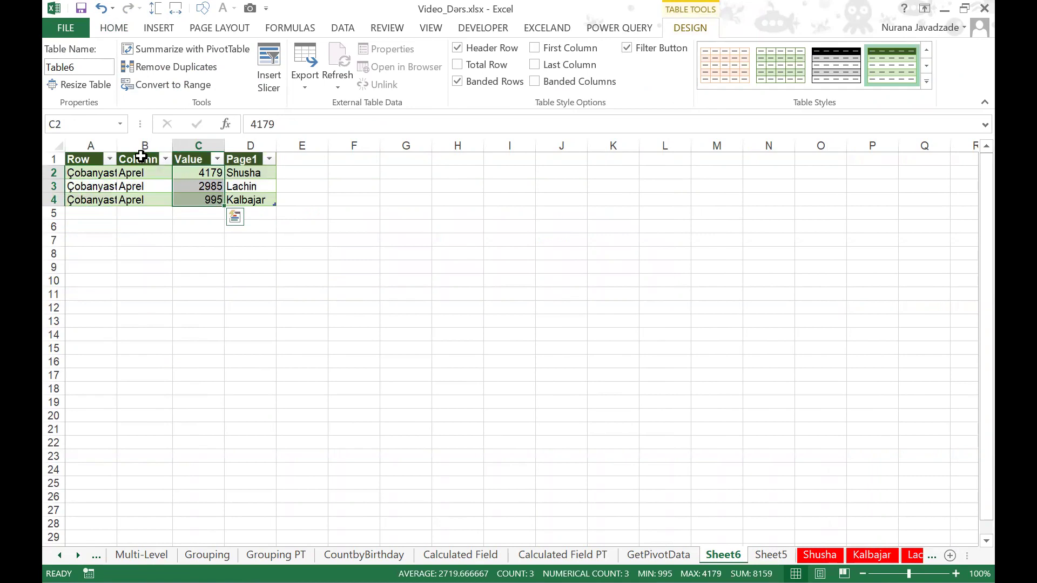
double_click(122, 149)
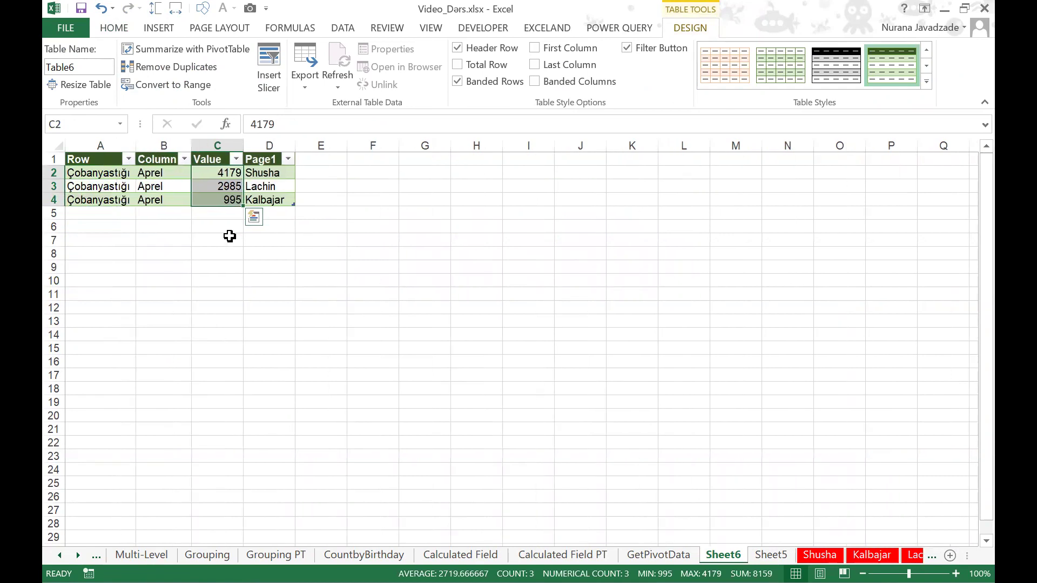
Step: Compare each Chamomile Aprel value in the detail table with cell B7 on the Shusha, Lachin and Kalbajar sheets
key(Home)
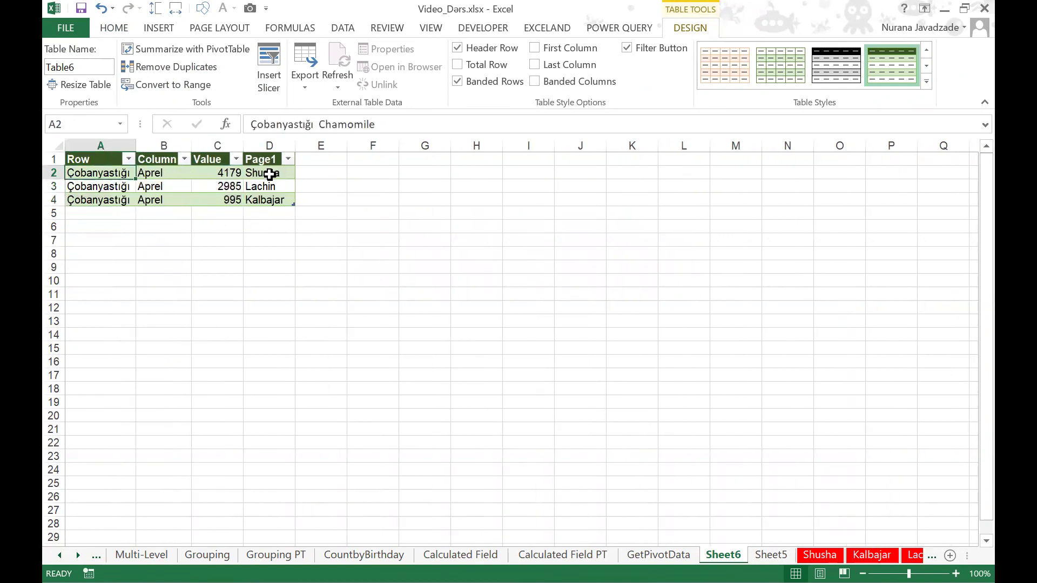
click(225, 172)
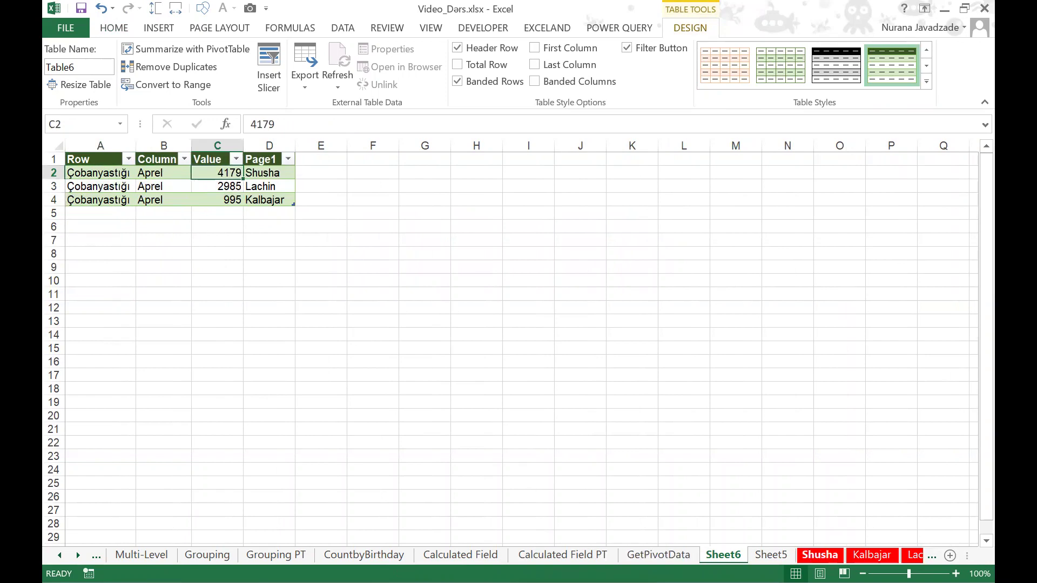
click(820, 554)
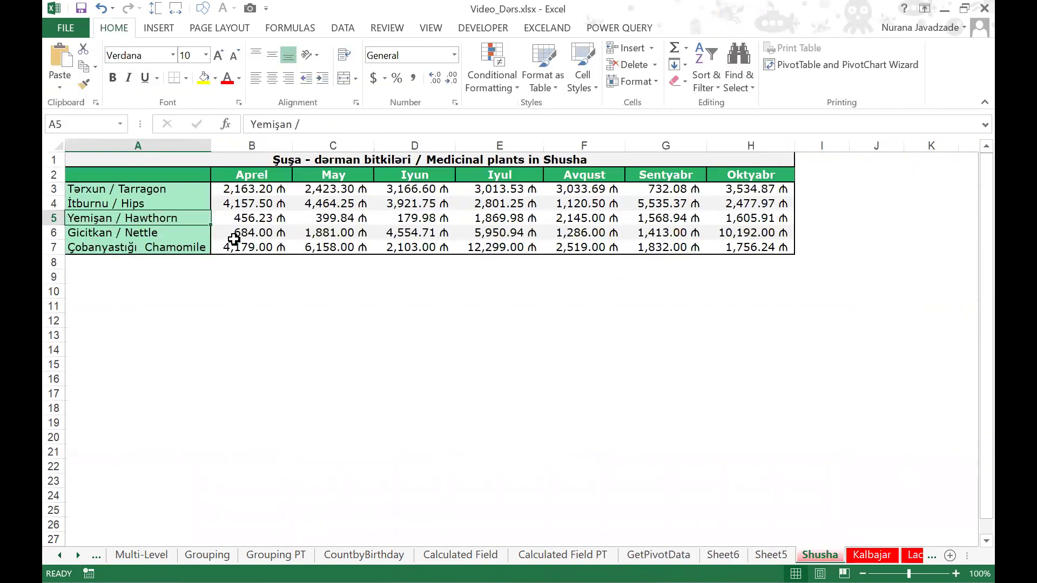
click(254, 246)
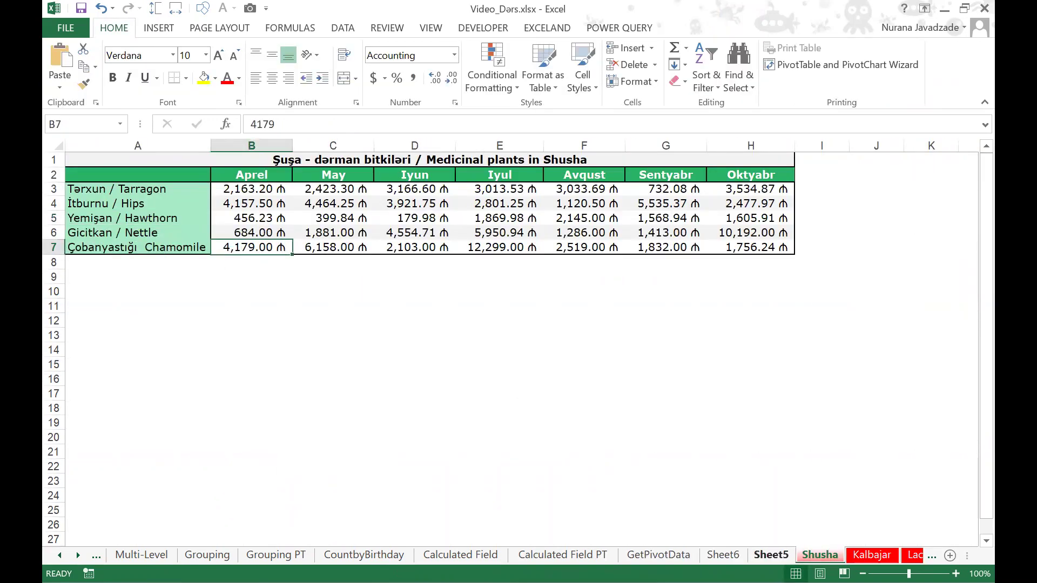
click(723, 554)
click(227, 185)
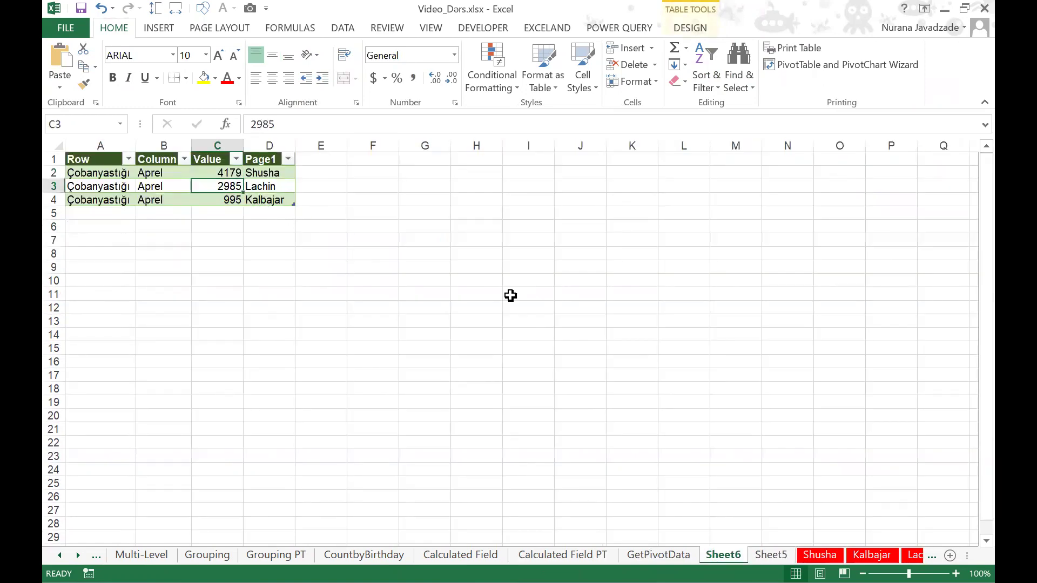
click(915, 555)
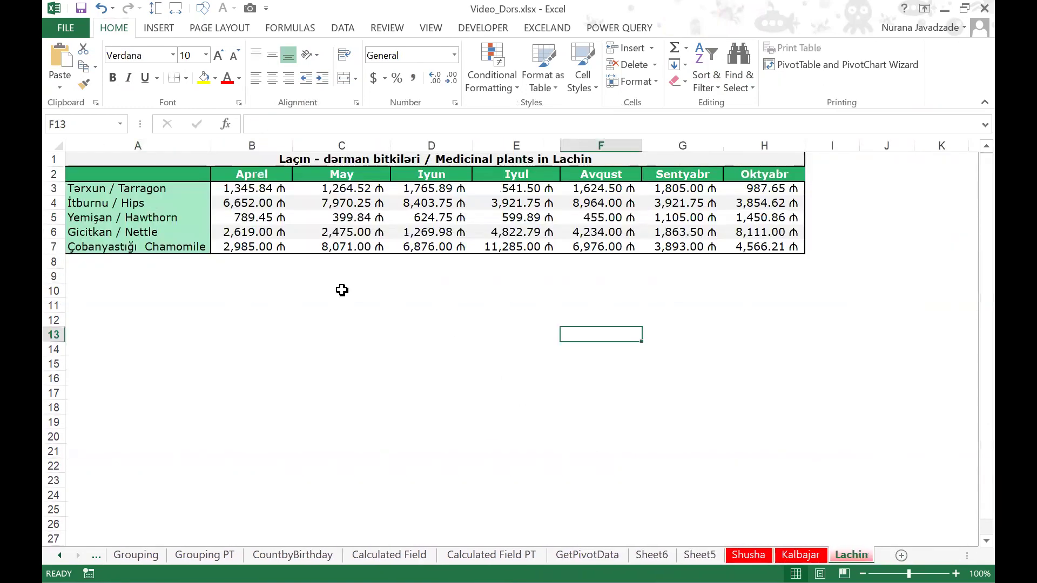
click(250, 247)
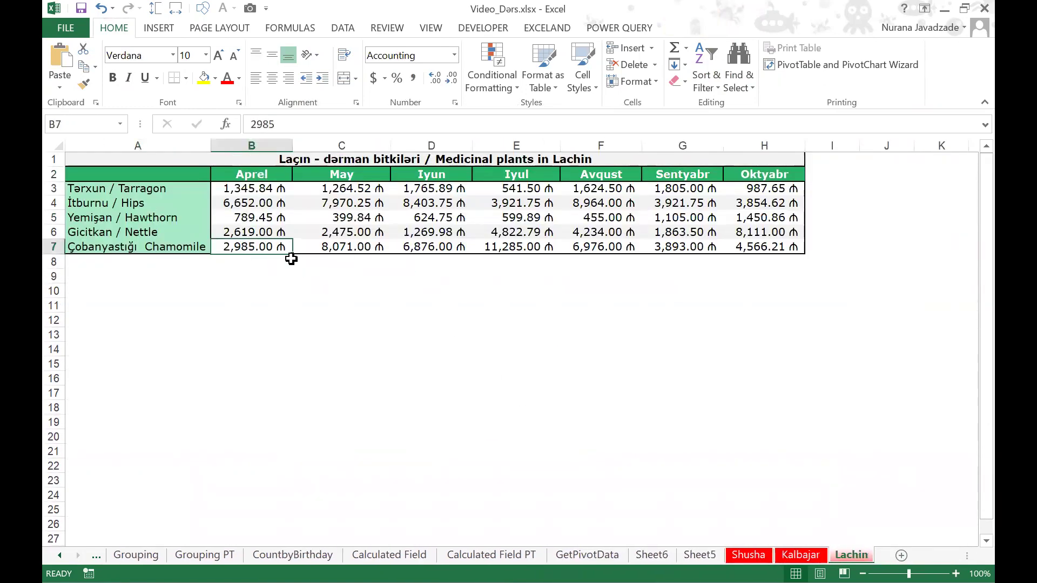
click(651, 554)
click(222, 200)
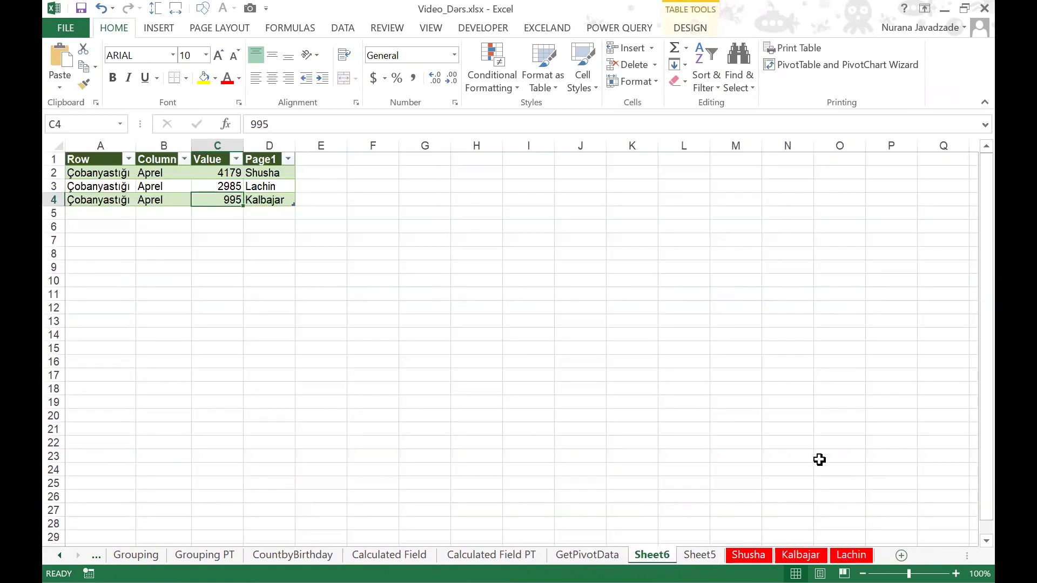
click(791, 552)
click(266, 251)
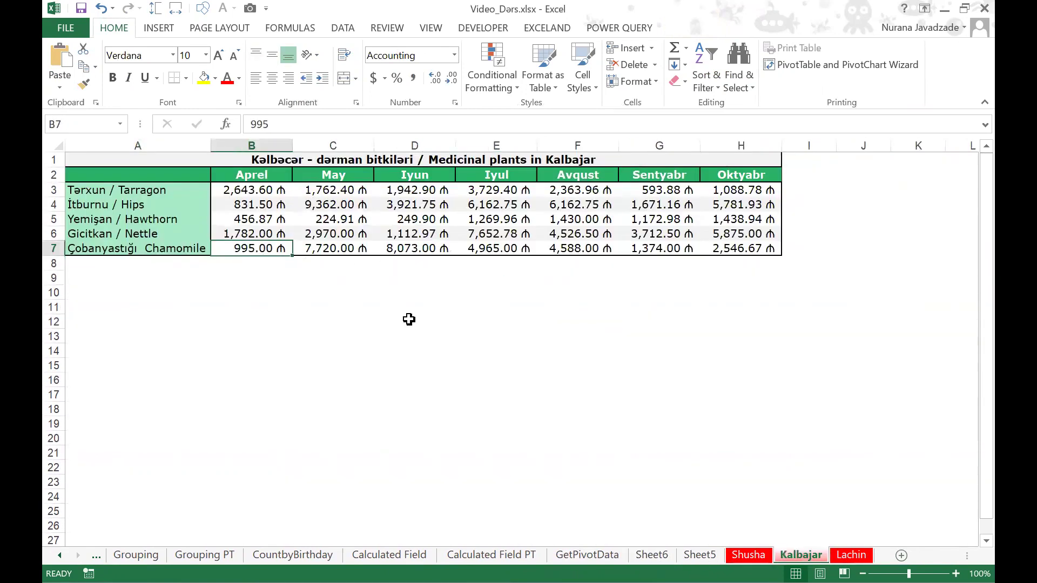
click(651, 555)
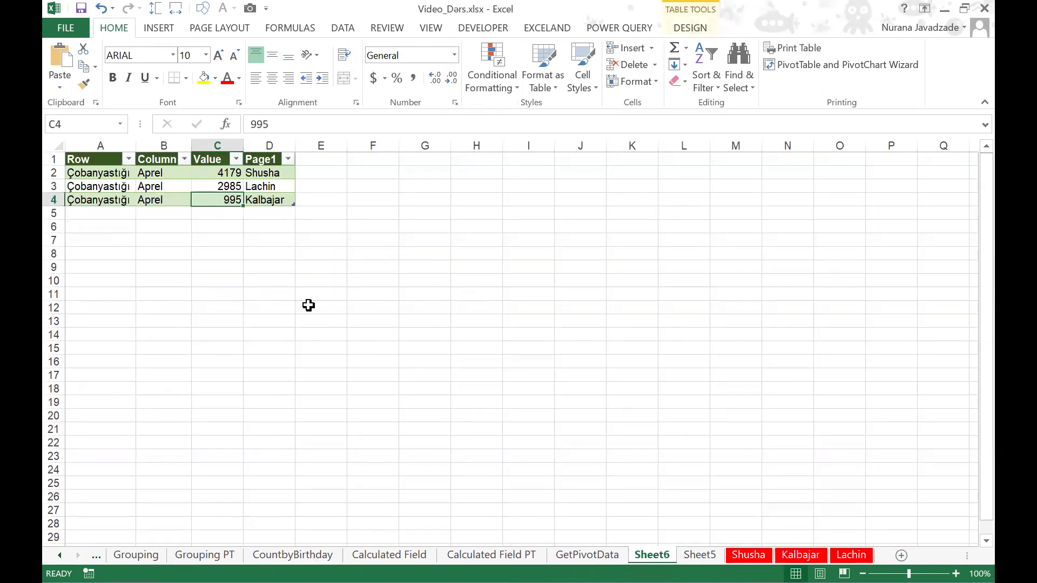
click(299, 278)
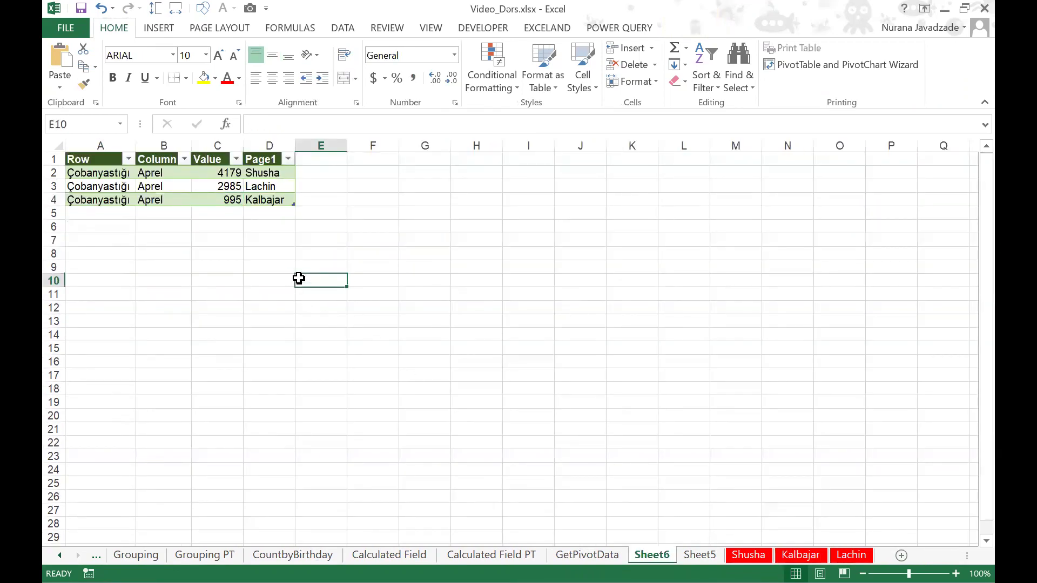
click(139, 186)
Step: Try to change the data source of the consolidated PivotTable on Sheet5 with the Change Data Source command
click(699, 555)
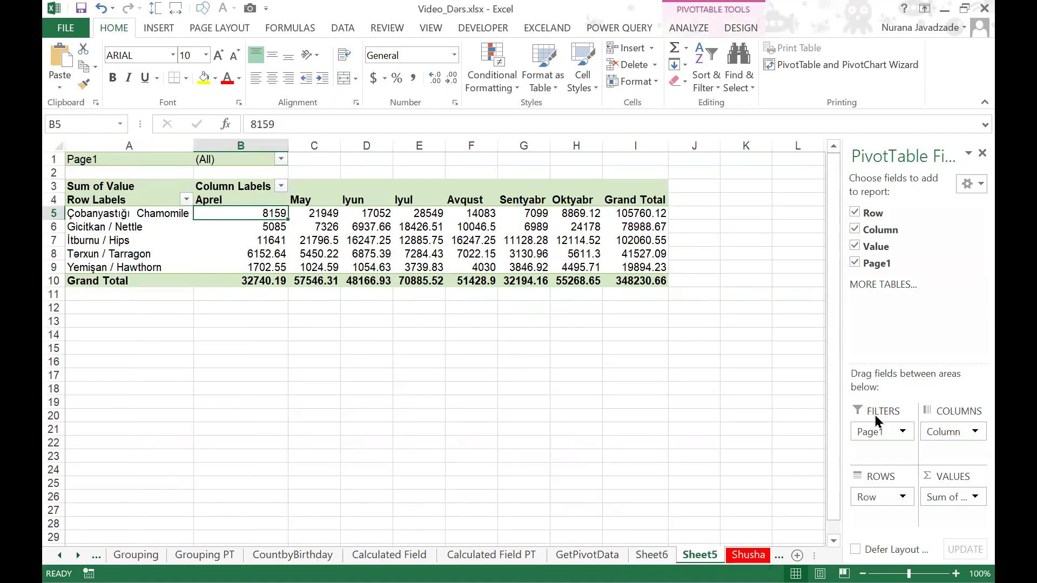
click(693, 26)
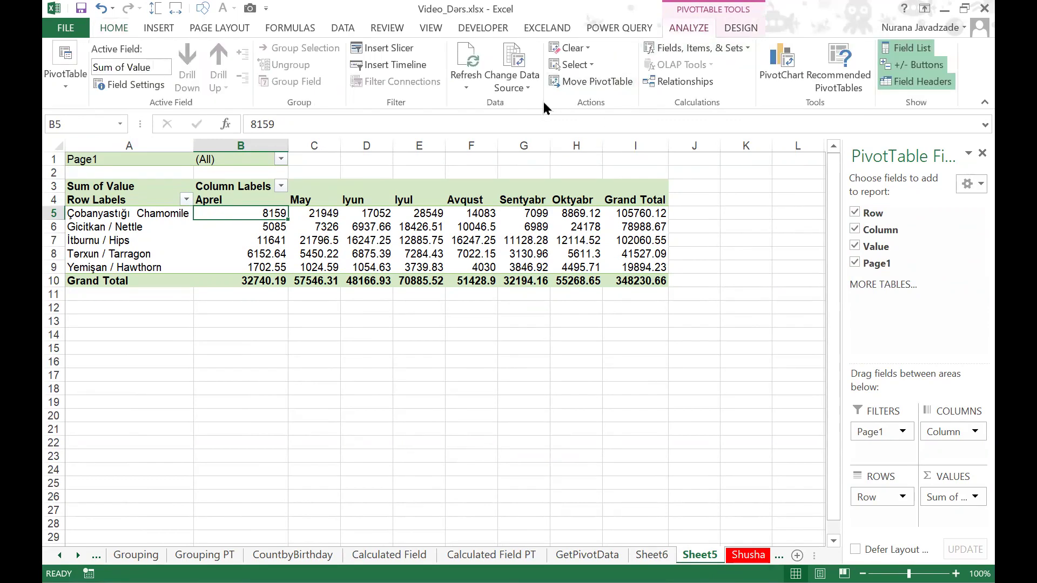
click(514, 88)
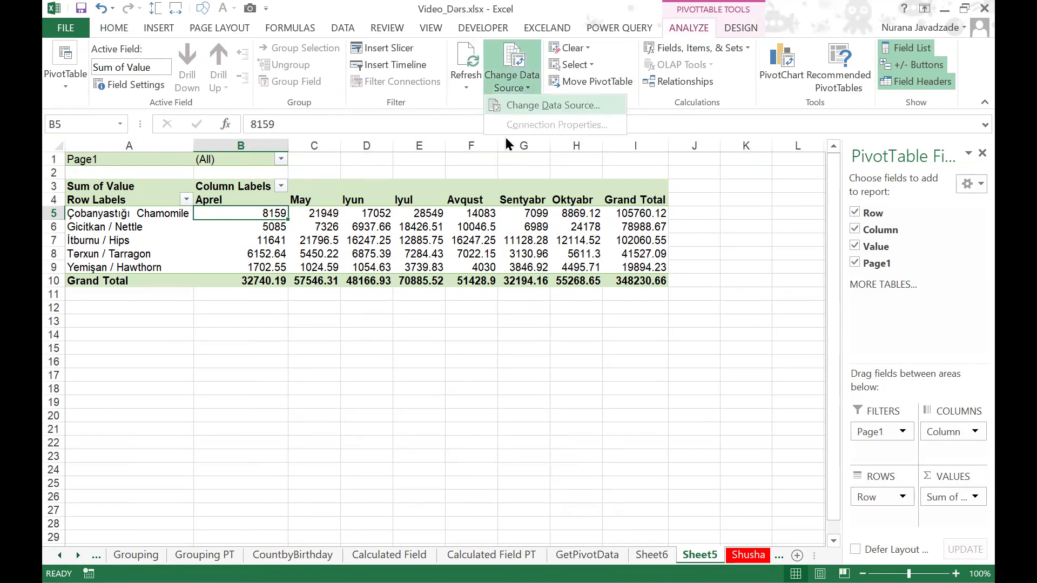
key(Return)
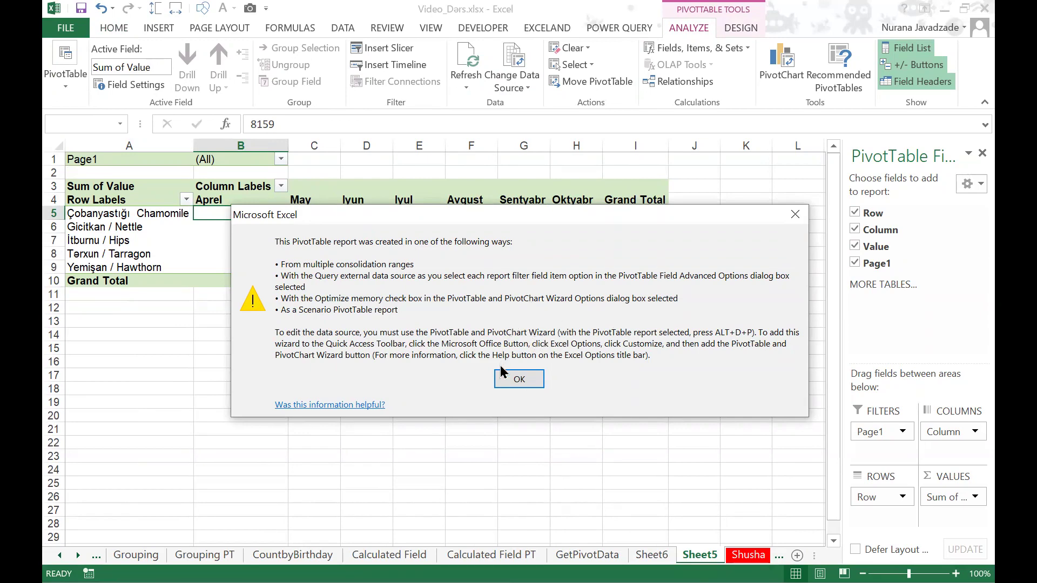
click(510, 380)
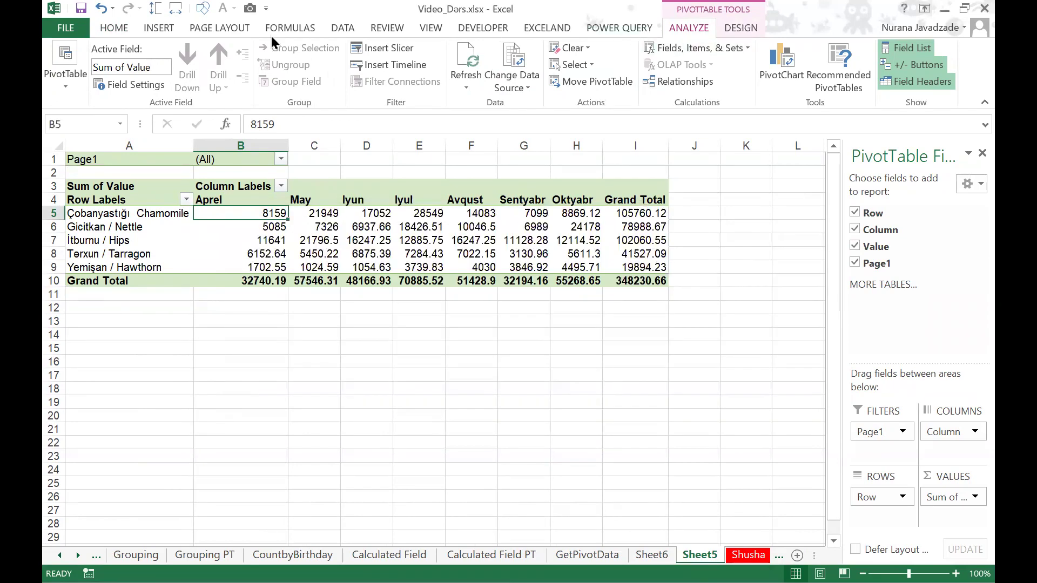
Step: Reopen the PivotTable and PivotChart Wizard for this PivotTable, review its consolidation ranges and page field label, and close it without changes
click(114, 28)
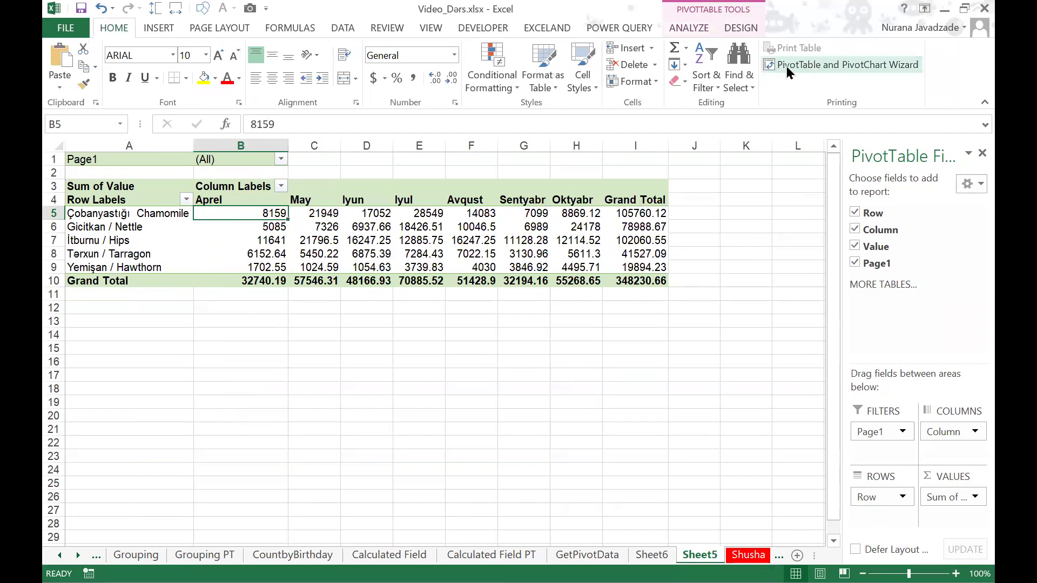
click(786, 66)
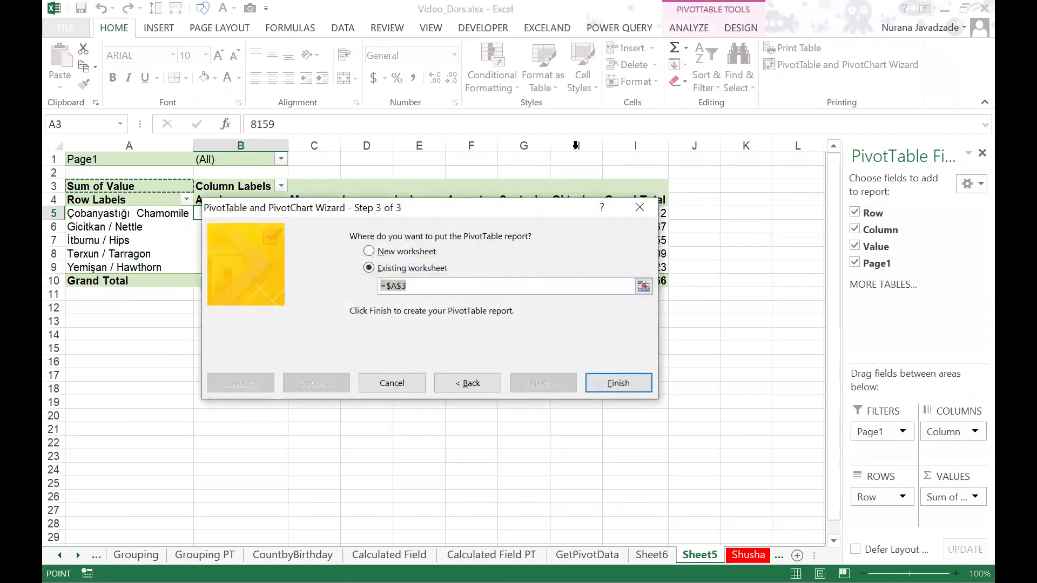
click(478, 383)
click(336, 227)
click(357, 250)
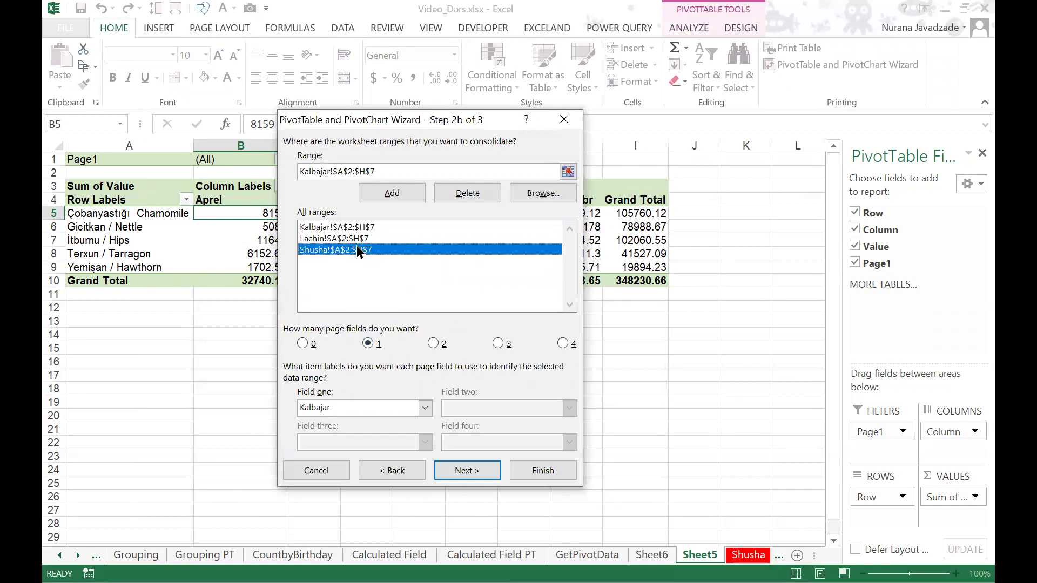
click(357, 240)
click(330, 227)
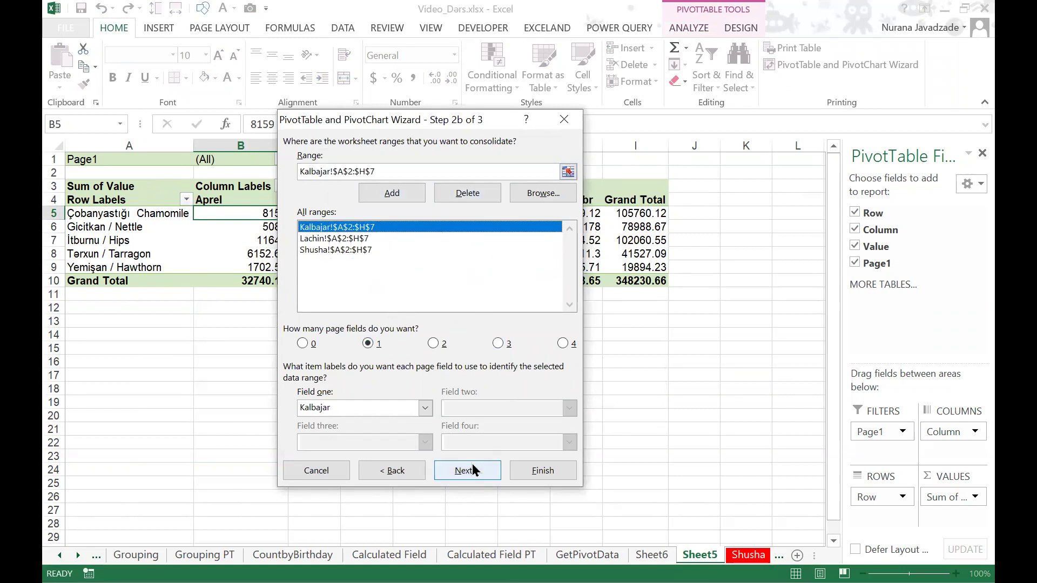
click(566, 120)
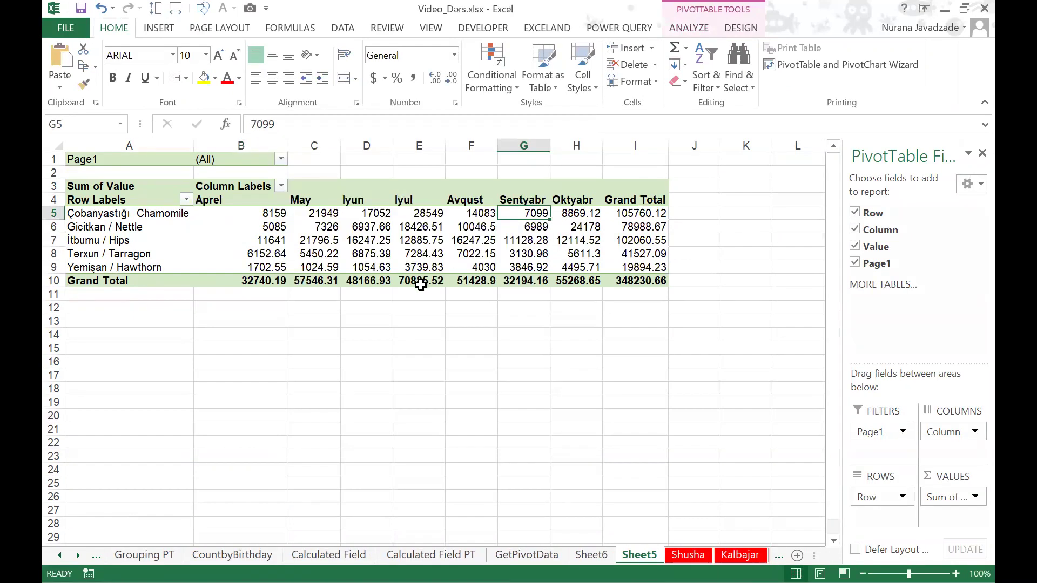
mouse_move(421, 284)
drag(367, 343, 366, 335)
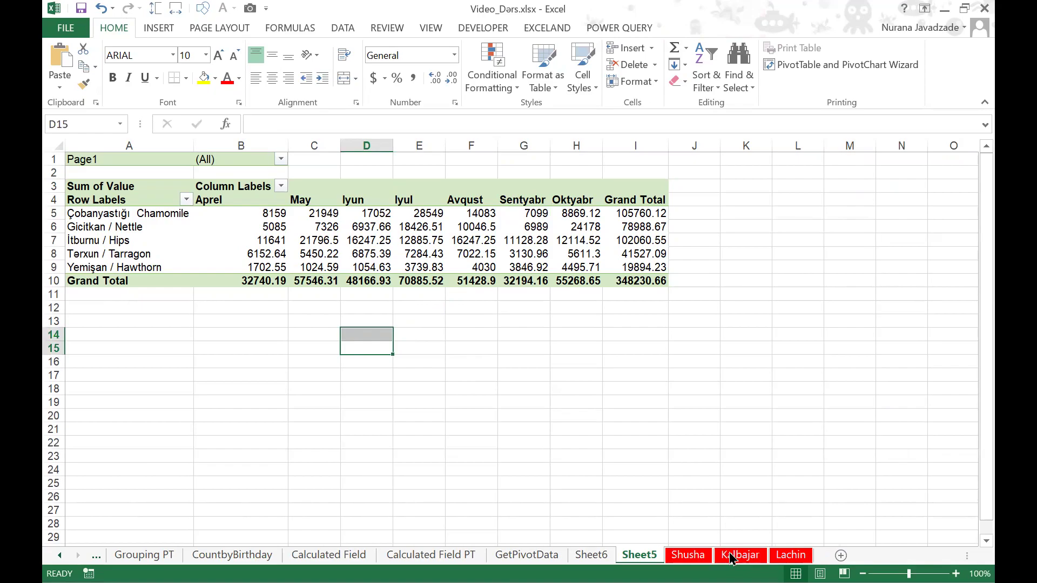